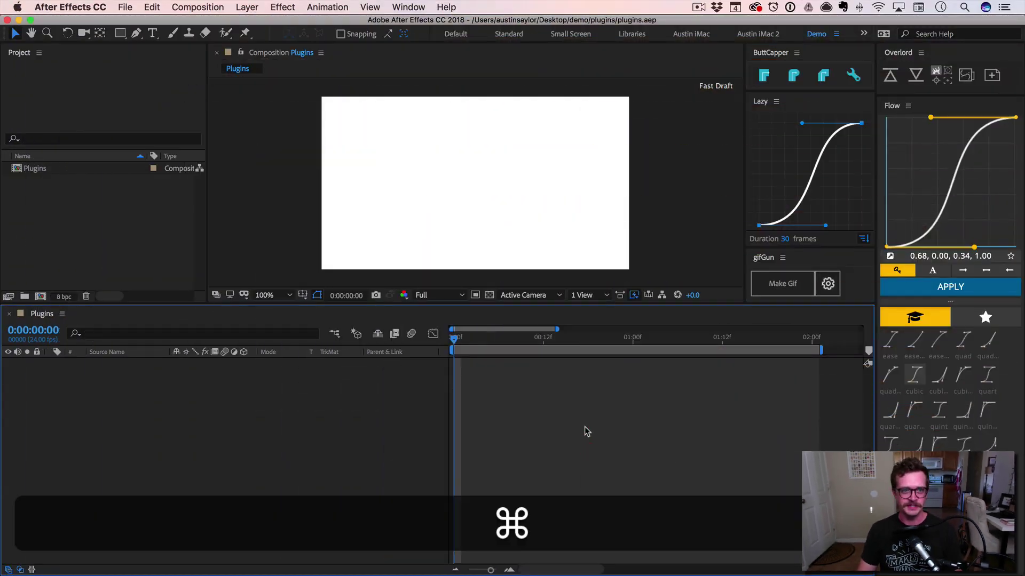
Step: In Illustrator, select the green background and all the Mediocre Joker lettering
key("super+Tab")
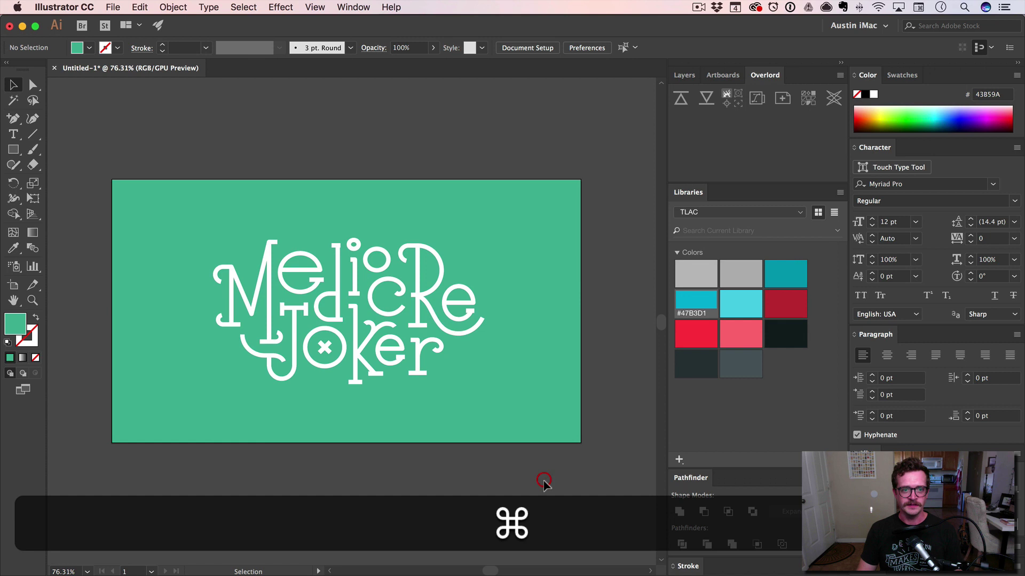
left_click_drag(589, 482, 97, 148)
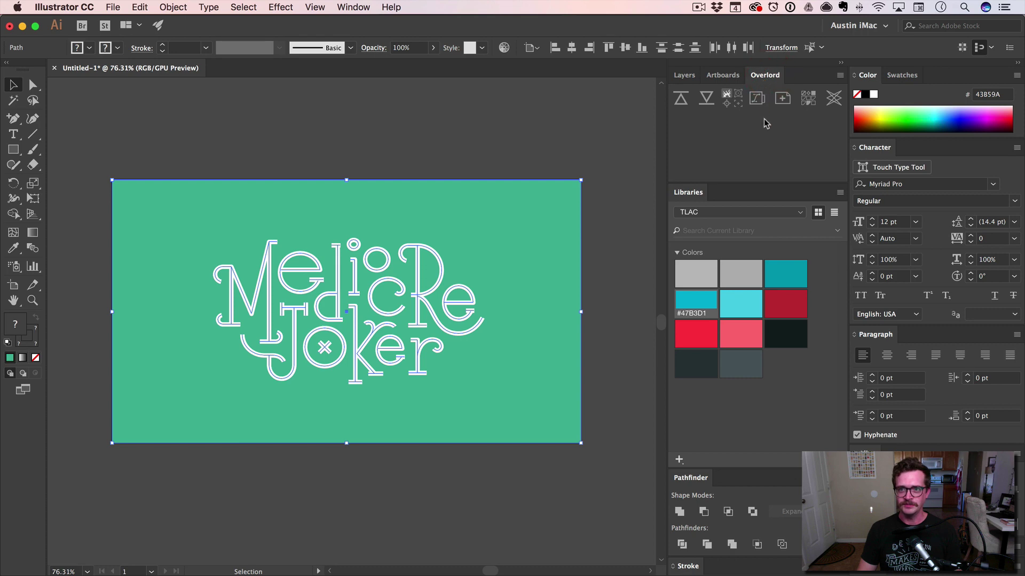
key("super+Tab")
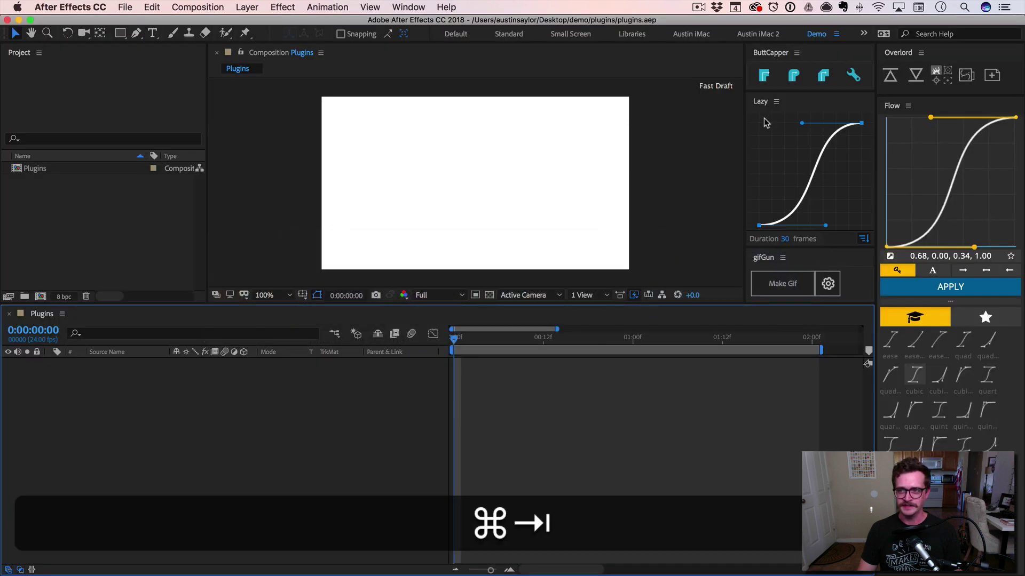
key("super+Tab")
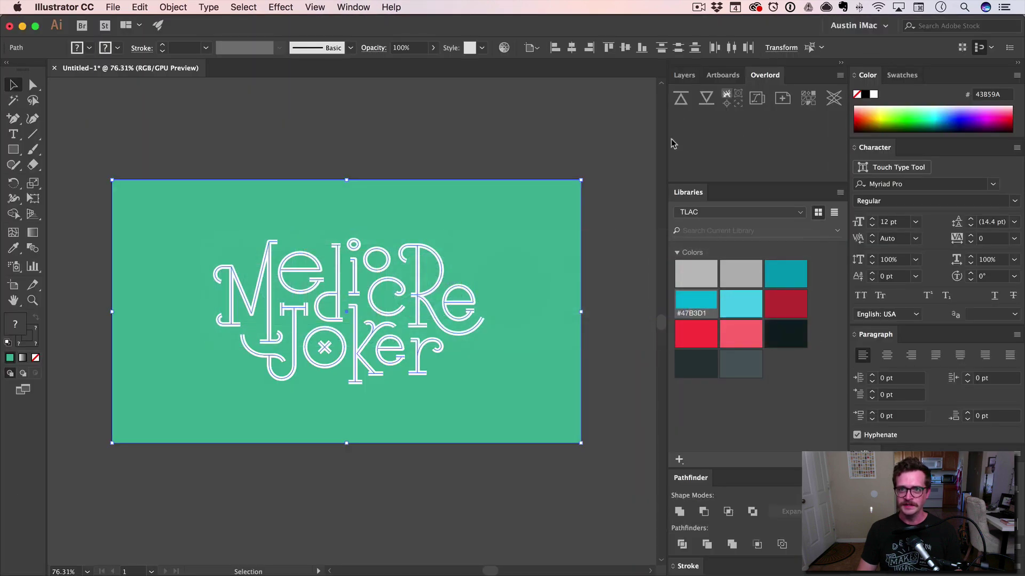
left_click(107, 464)
Step: Check Layer 1's groups, then push the selection to After Effects with Overlord
left_click(683, 77)
left_click(707, 96)
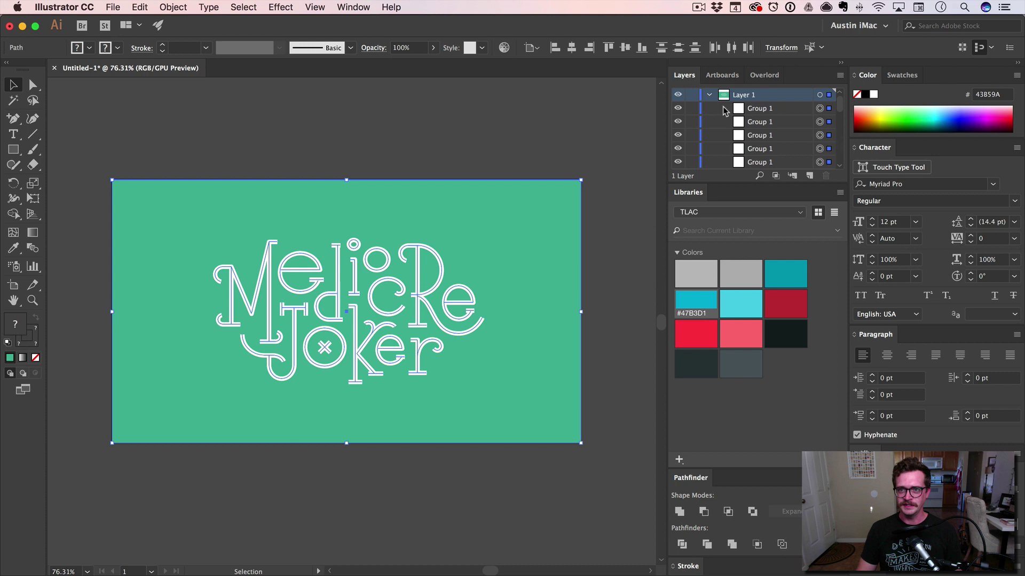
left_click(709, 95)
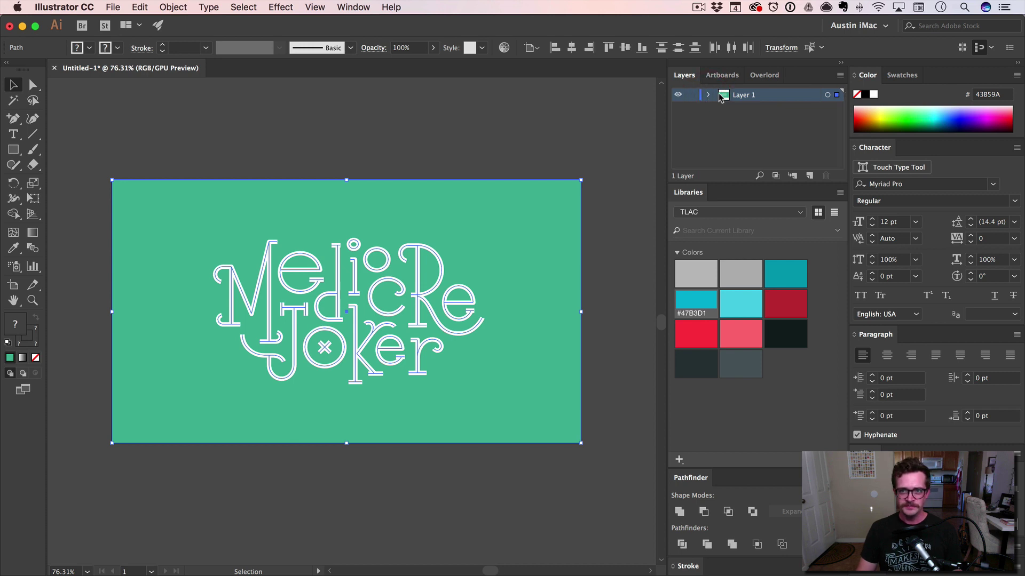
left_click(762, 78)
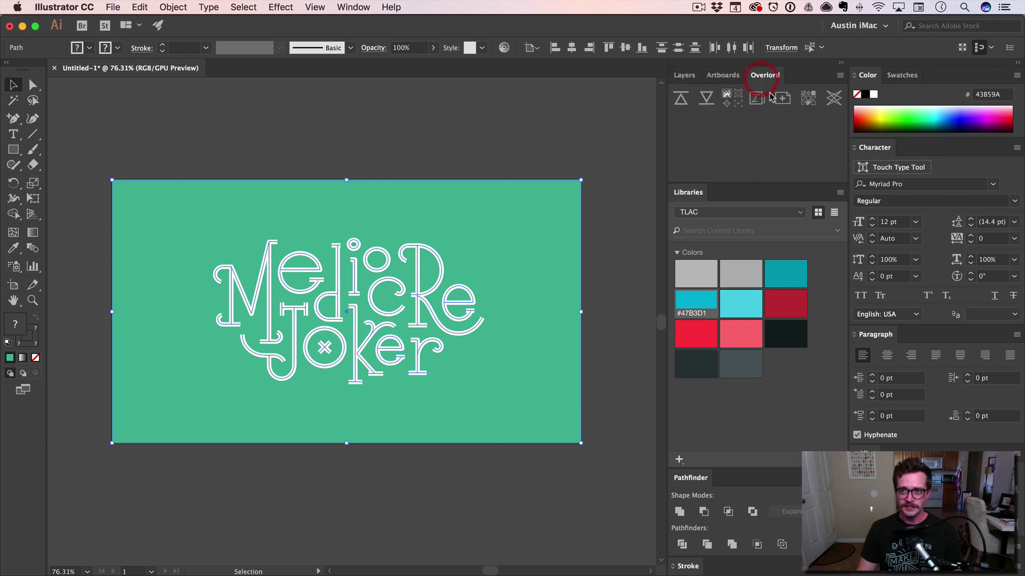
left_click(681, 102)
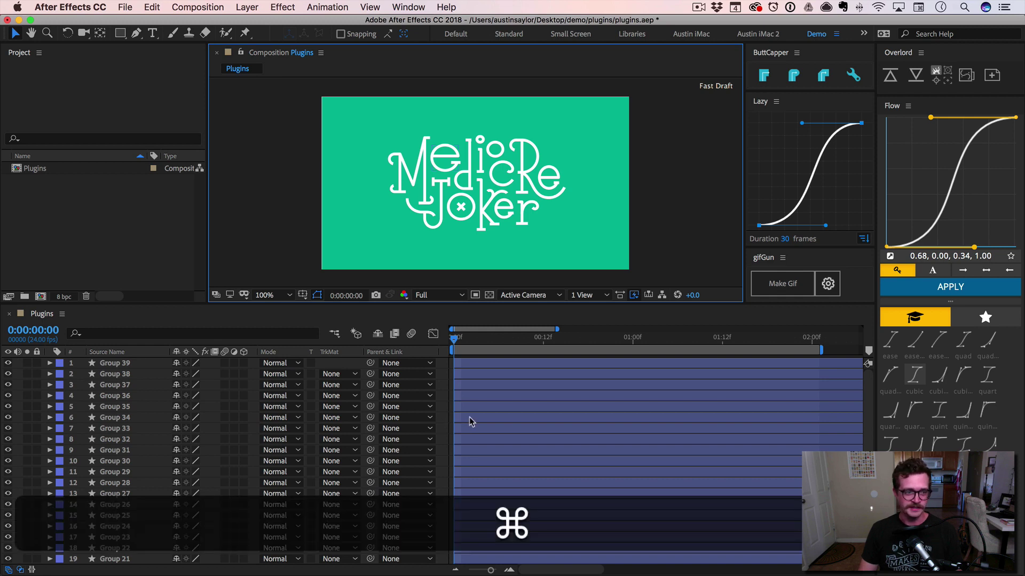
Step: Lock Layer 1, the green background at the bottom of the layer stack
scroll(469, 427, "down", 7)
left_click(37, 558)
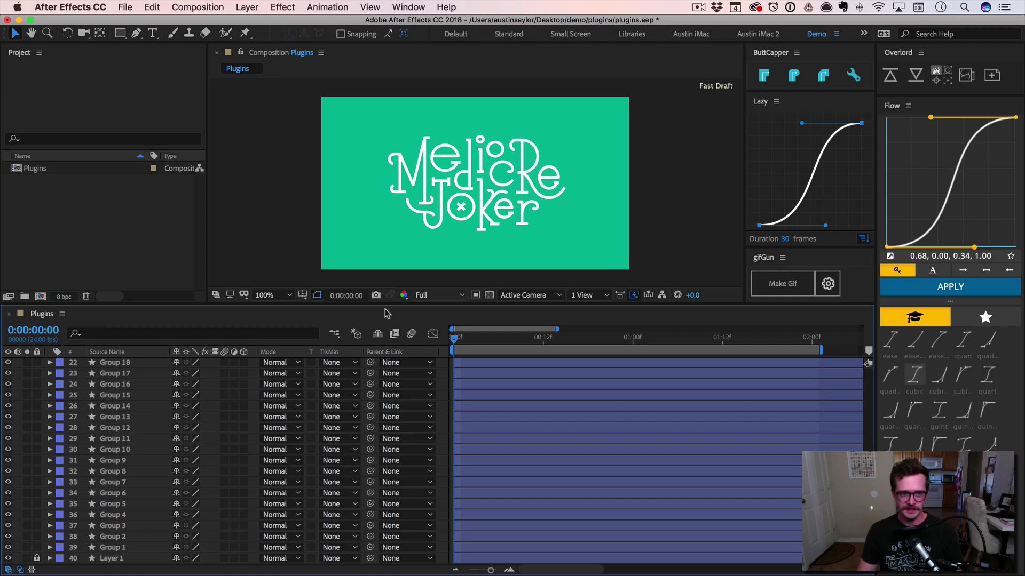
scroll(152, 387, "up", 10)
left_click(112, 365)
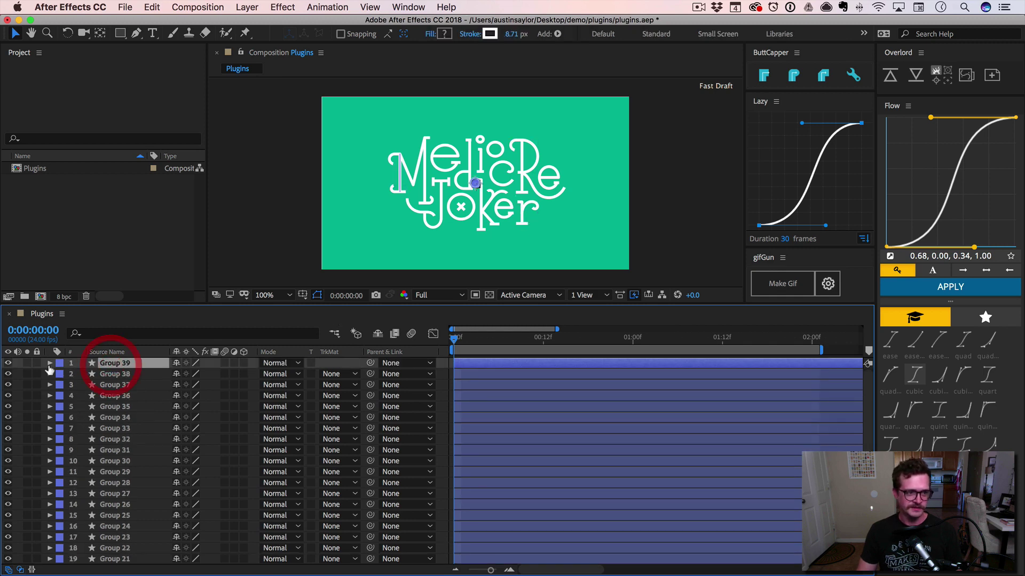
left_click(49, 363)
left_click(61, 374)
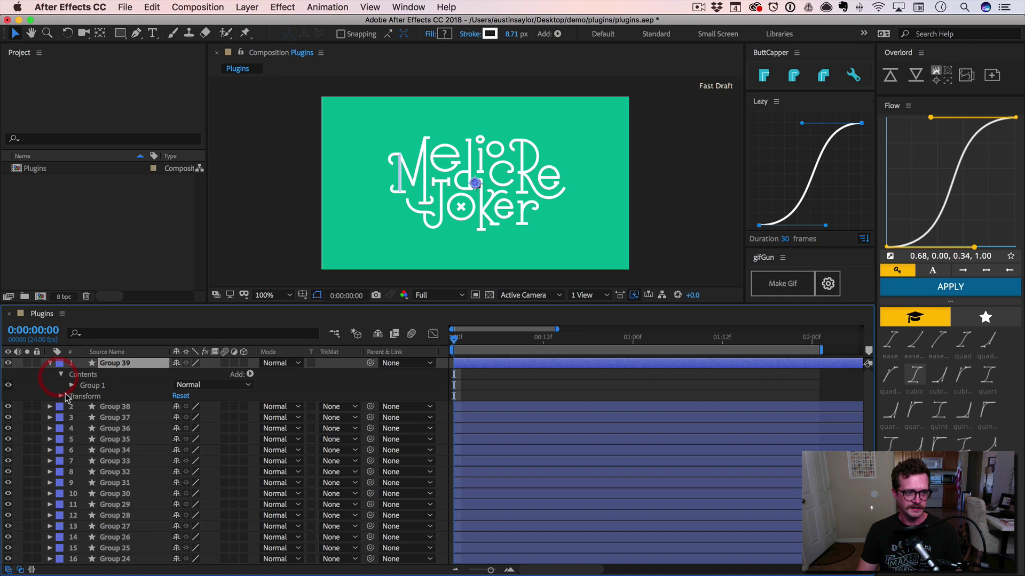
left_click(72, 386)
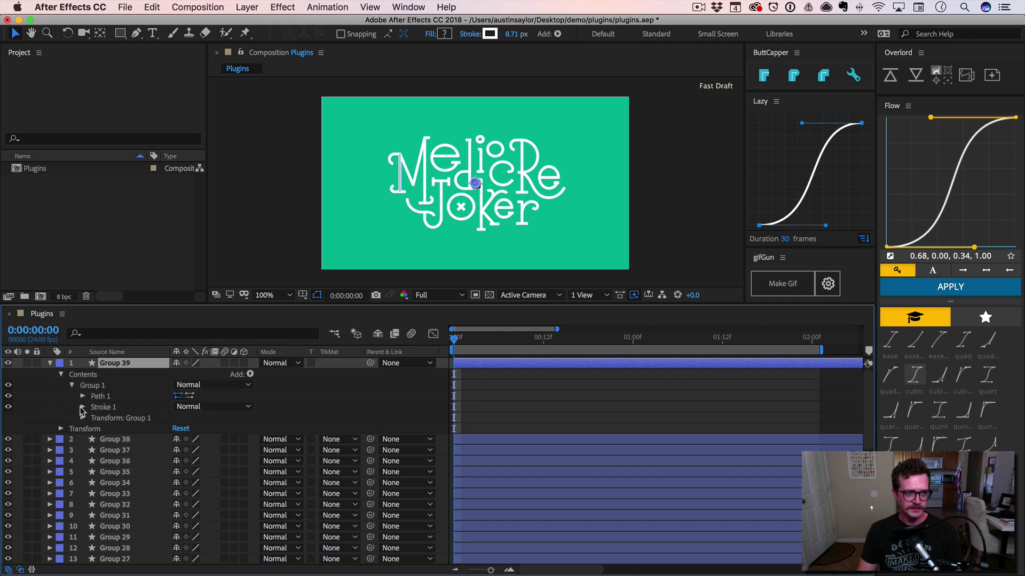
left_click(83, 407)
left_click(212, 461)
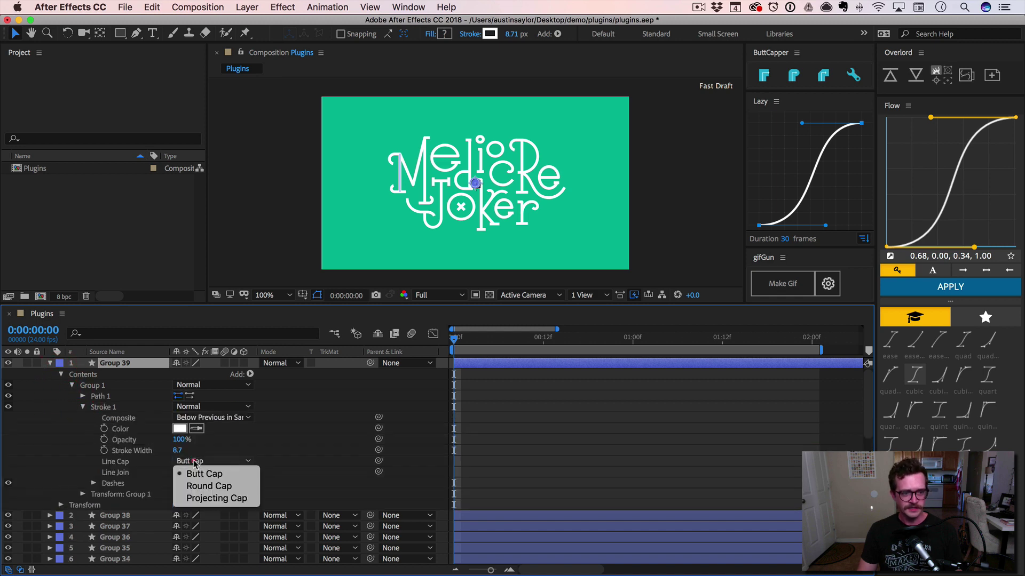
left_click(217, 487)
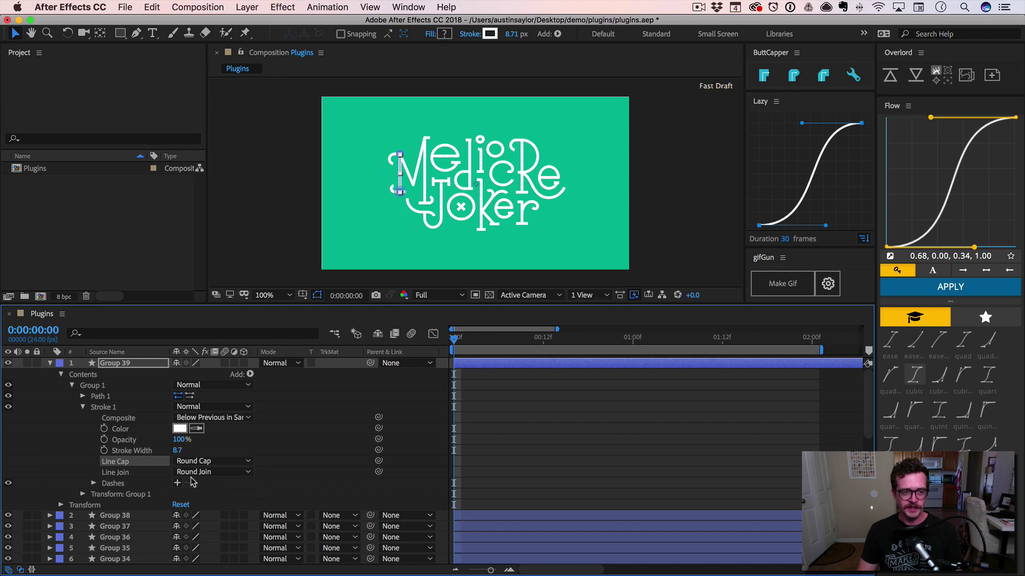
key("super+z")
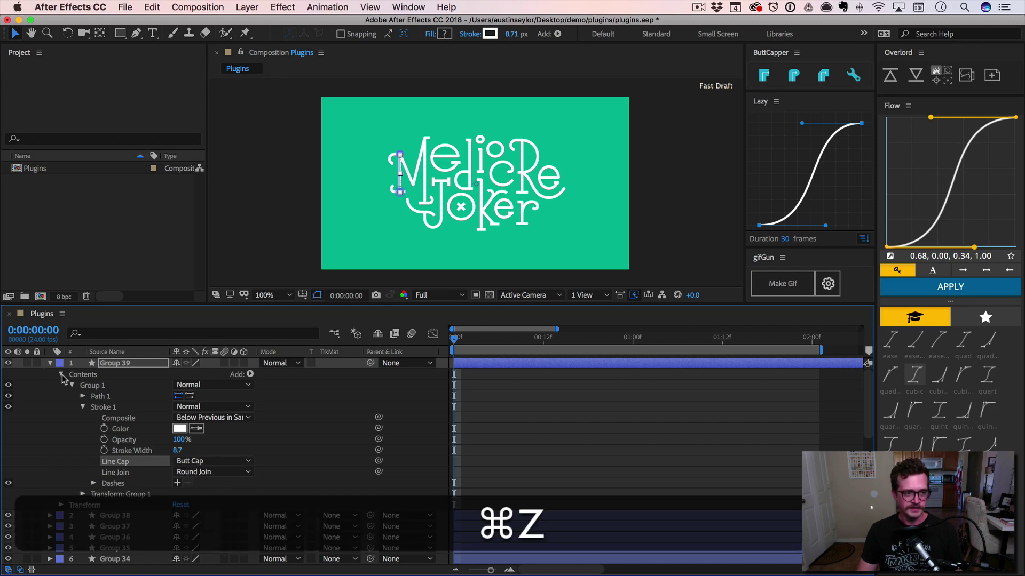
left_click(62, 376)
left_click(50, 363)
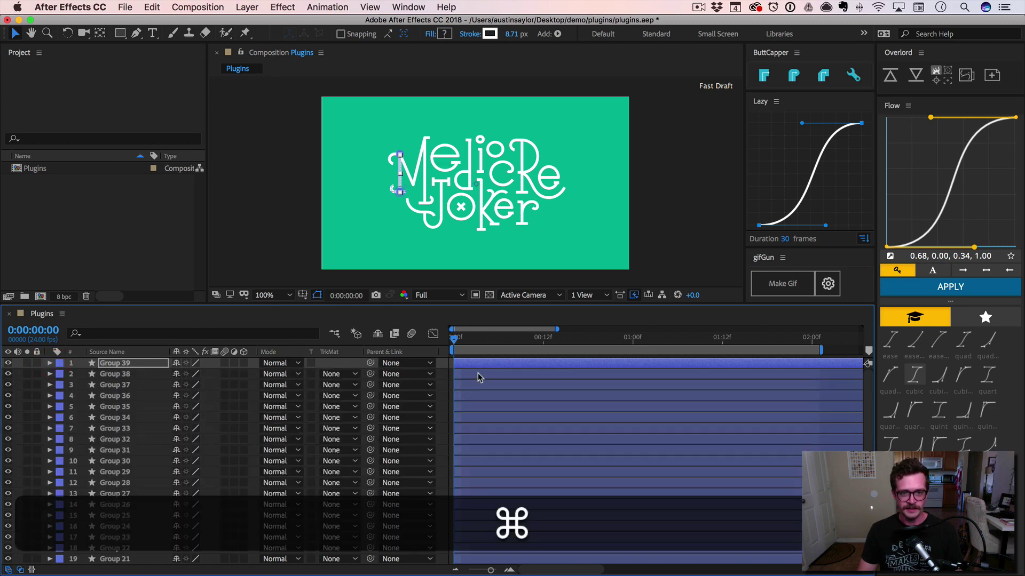
Step: Set every selected layer's stroke to Round Cap with ButtCapper, then deselect all
key("super+a")
scroll(120, 557, "down", 5)
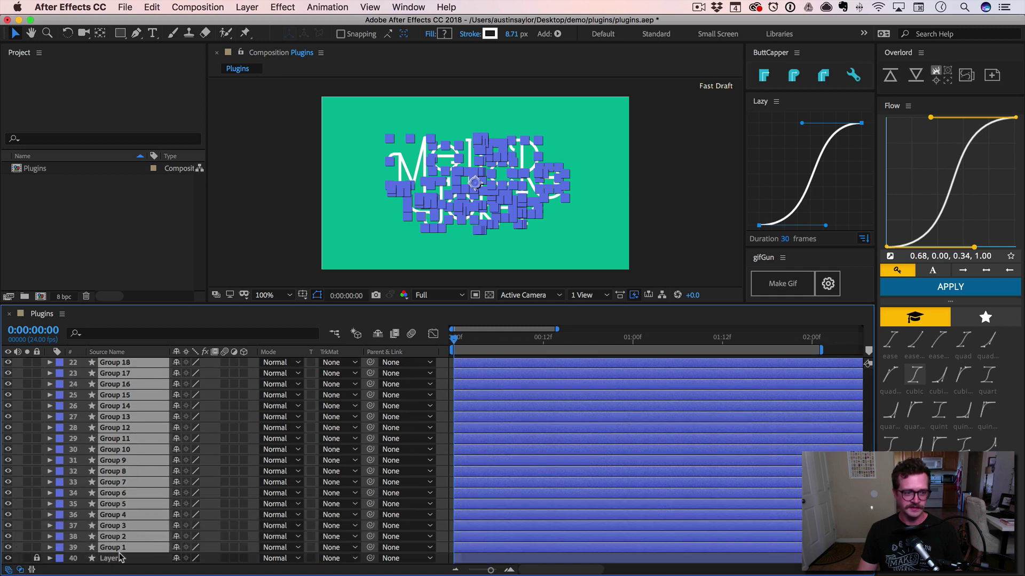
scroll(299, 401, "up", 5)
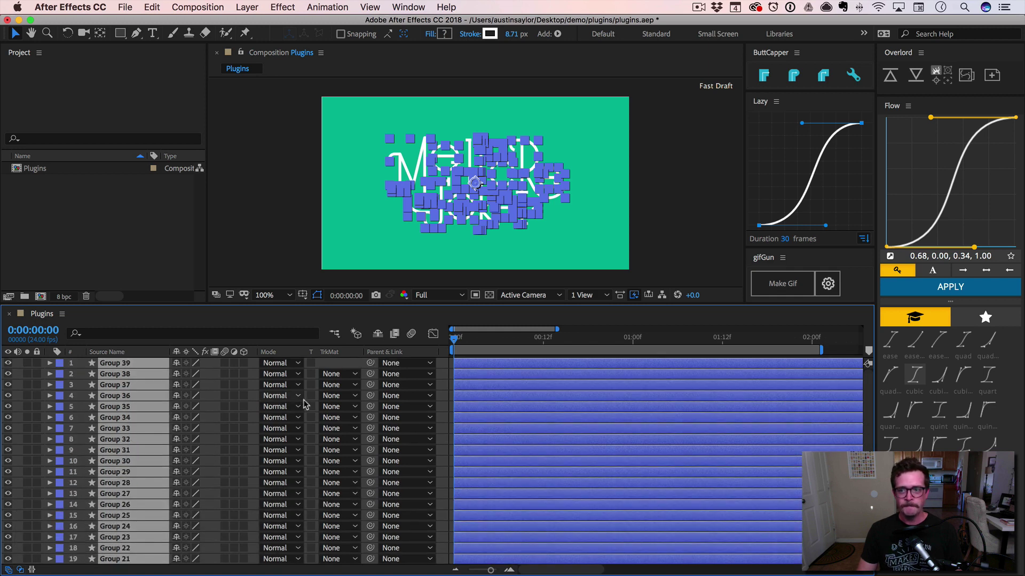
left_click(794, 75)
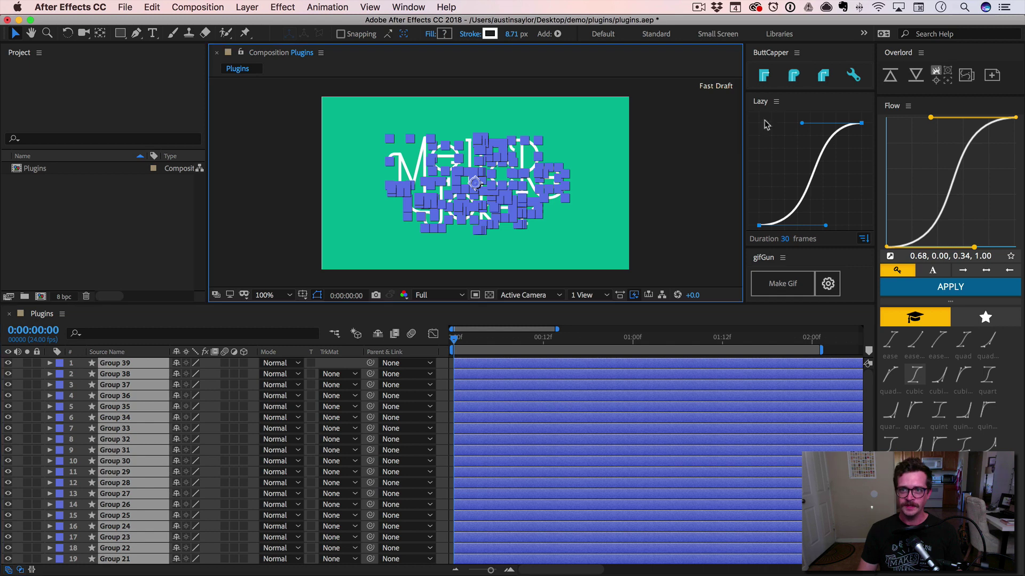
left_click(793, 75)
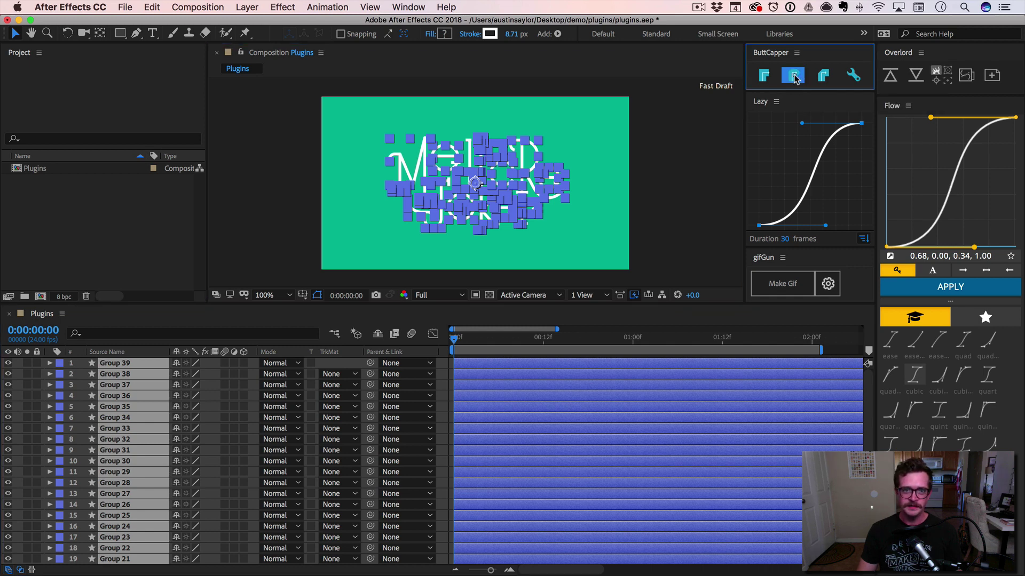
left_click(683, 192)
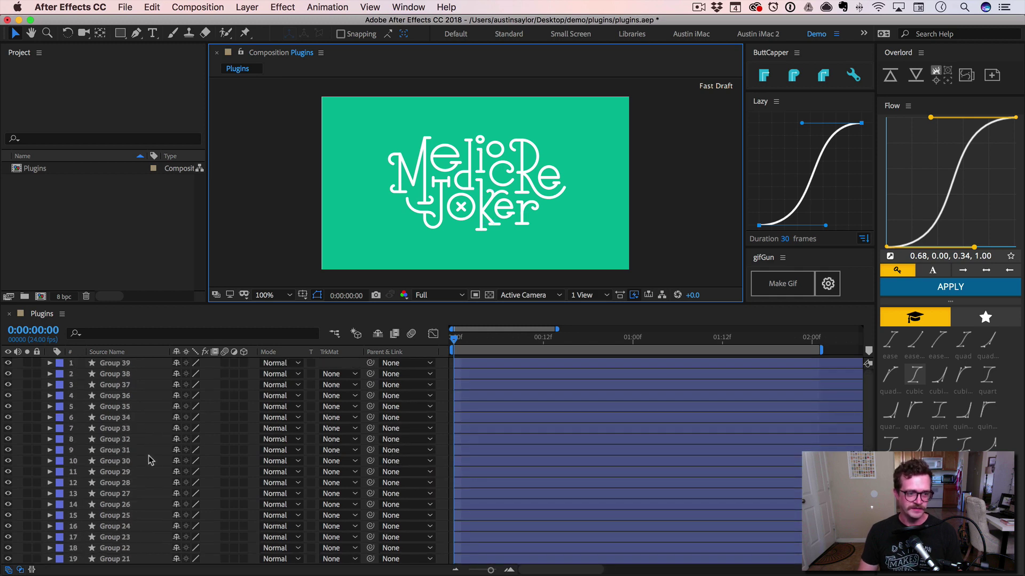
Step: Add a Trim Paths operator to the Group 39 layer
scroll(137, 477, "down", 5)
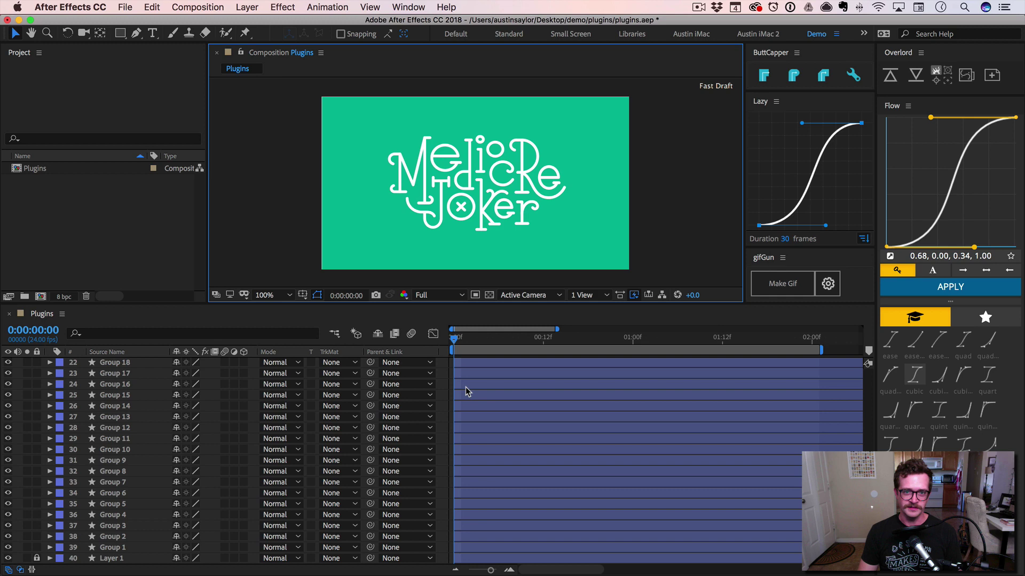
scroll(466, 391, "up", 5)
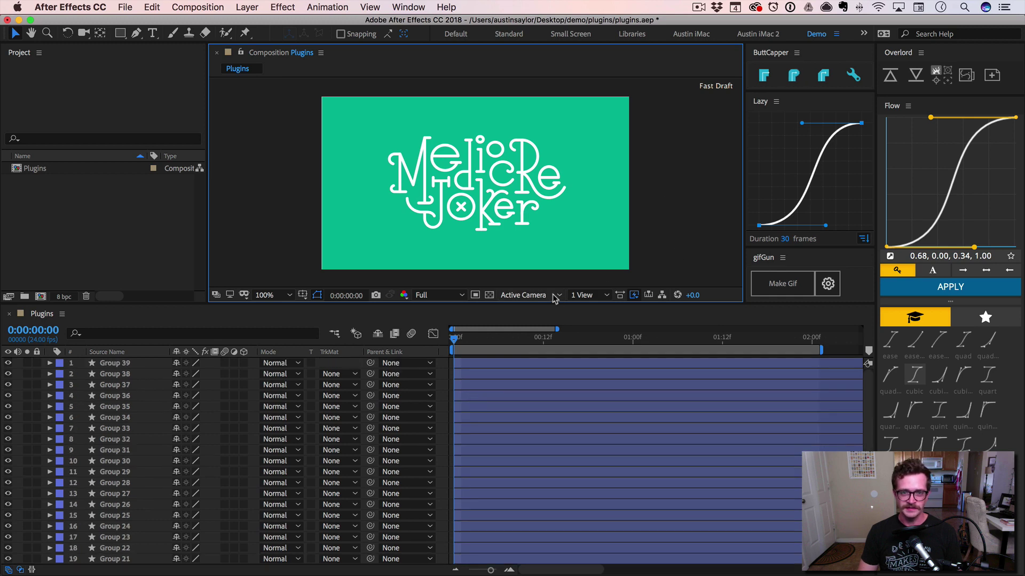
key("space")
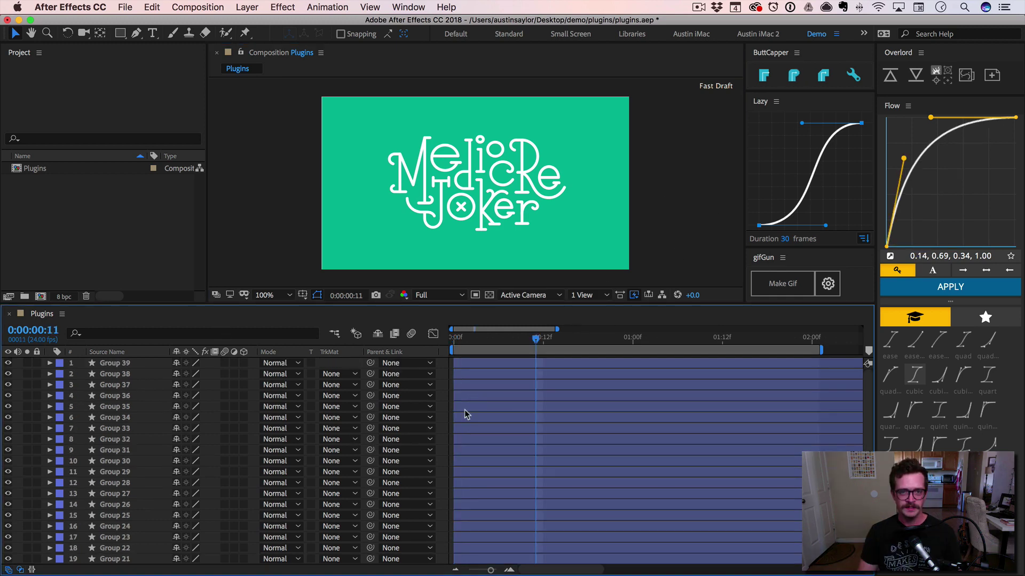
left_click(937, 122)
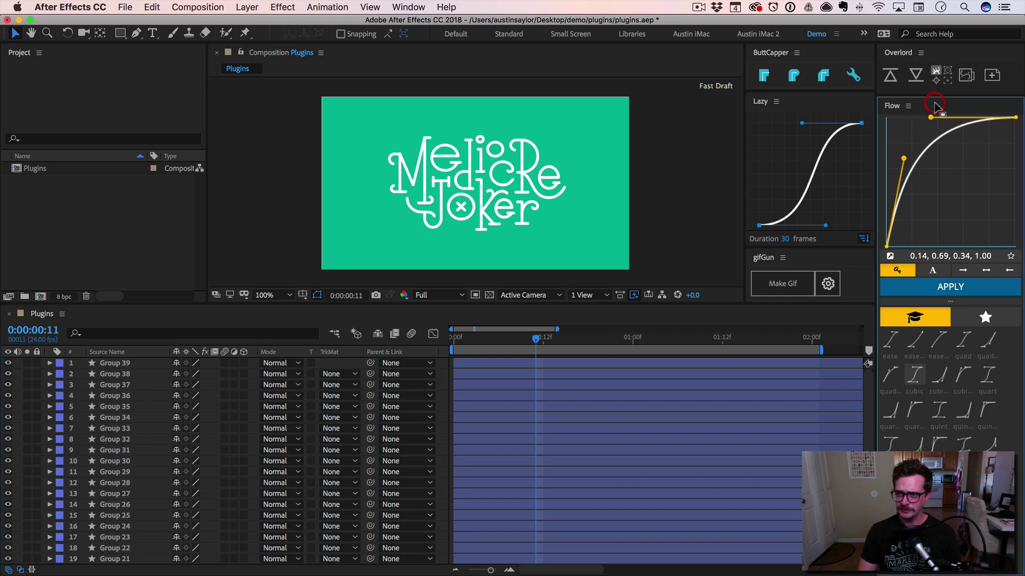
left_click(123, 363)
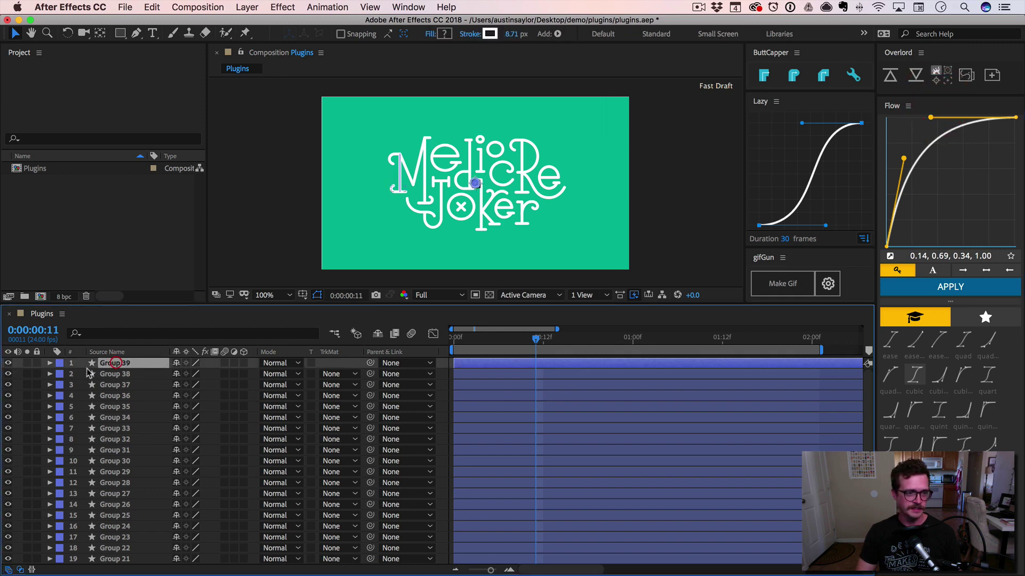
key("Home")
left_click(250, 376)
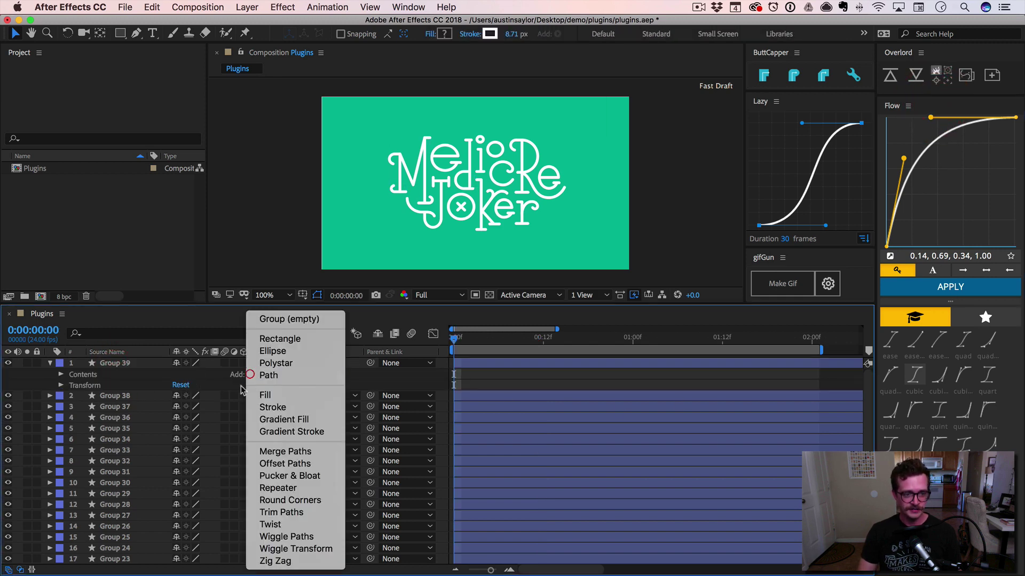
left_click(288, 514)
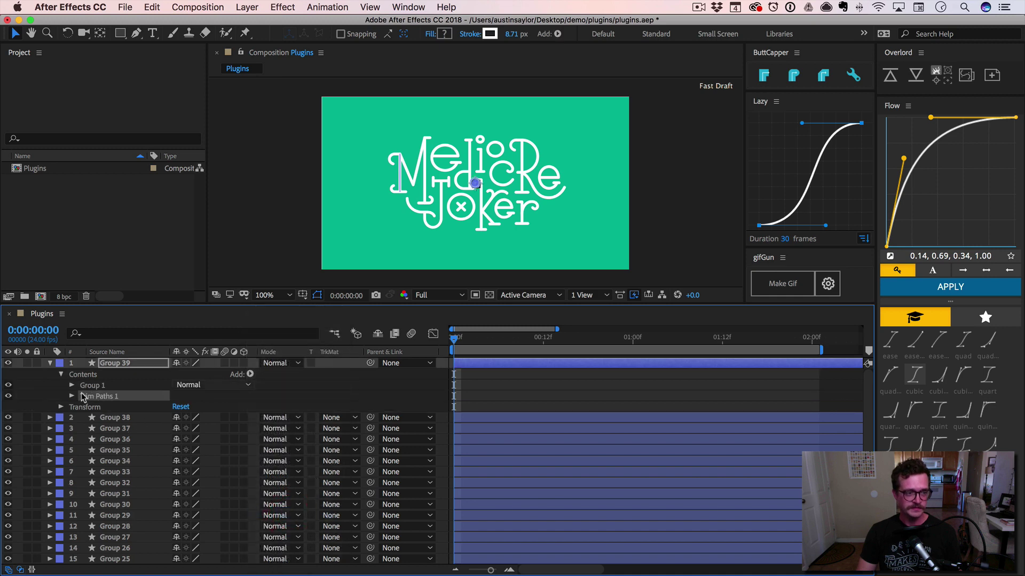
left_click(72, 396)
Step: Keyframe Trim Start/End at 0%/100% later and 50%/50% at frame 0
key("shift+super+Right")
key("shift+super+Right")
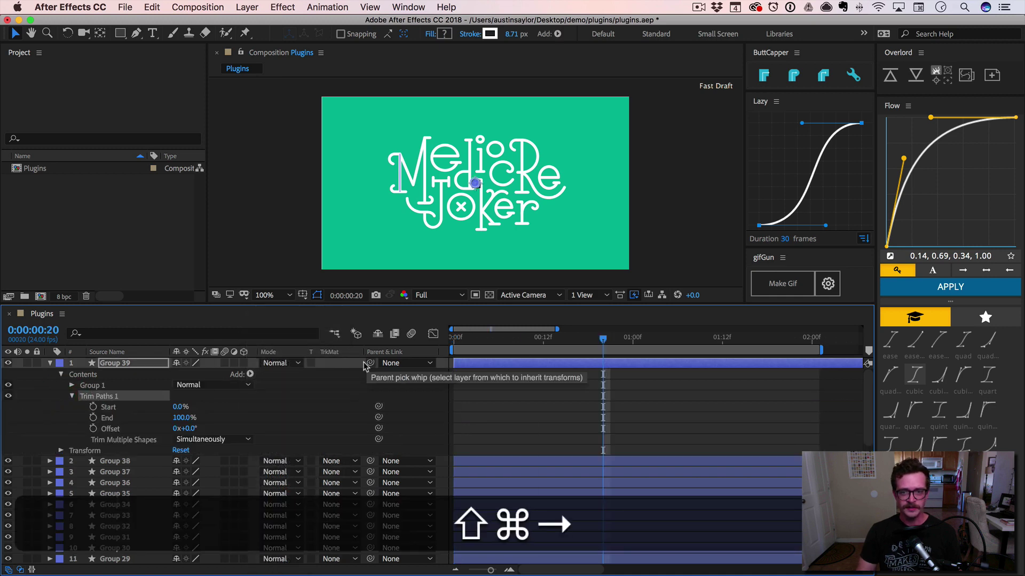
left_click(94, 407)
left_click(94, 417)
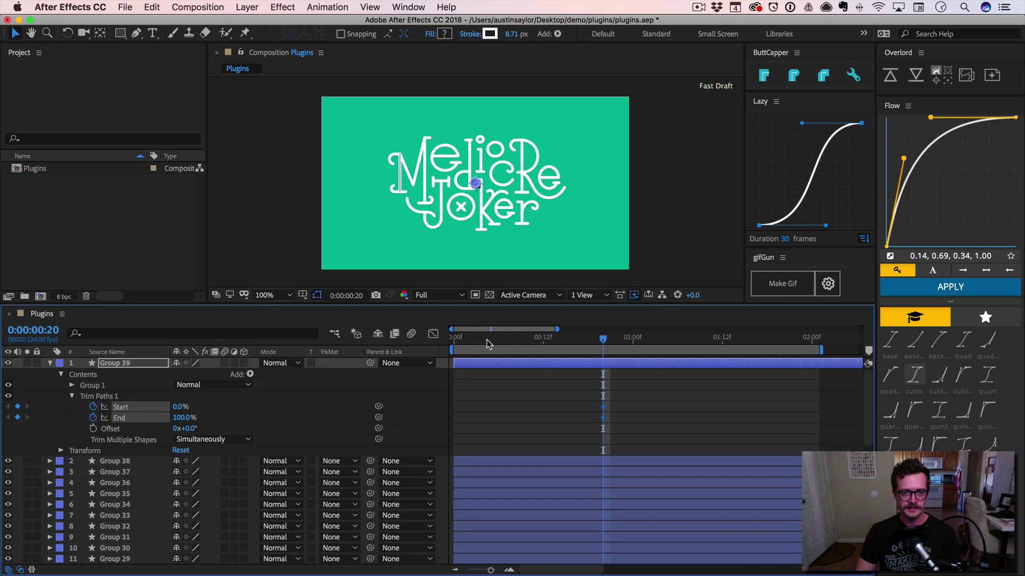
key("Home")
left_click(181, 407)
type("50")
key("Tab")
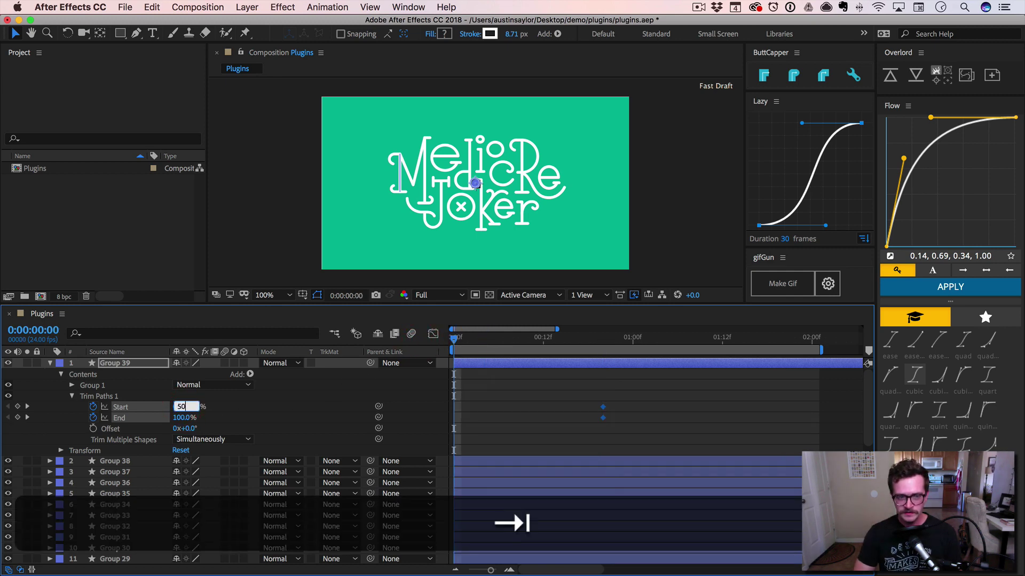
type("50")
left_click(475, 398)
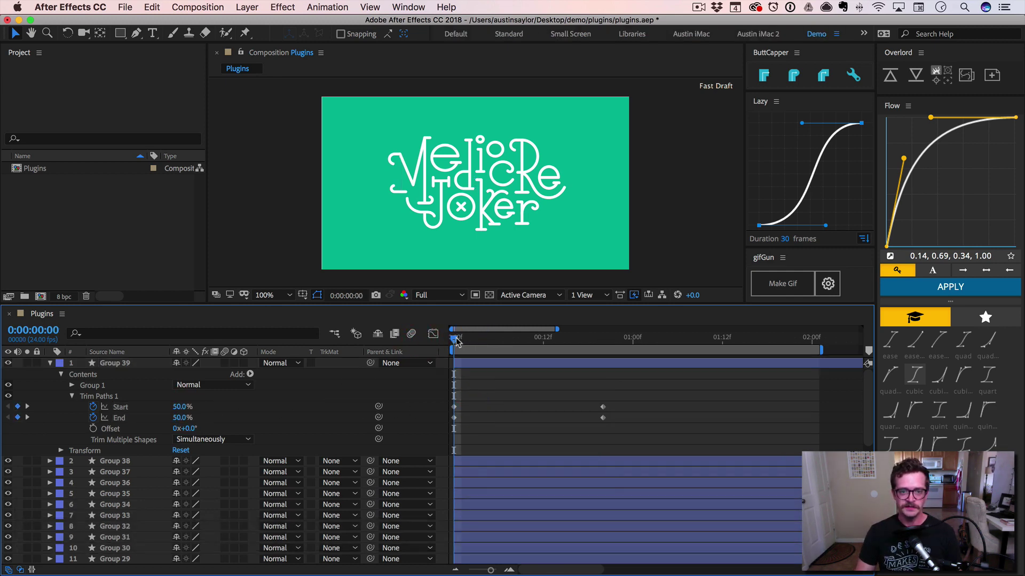
Step: Scrub and preview Group 39's trim-path reveal from the start
left_click_drag(456, 341, 605, 340)
key("Home")
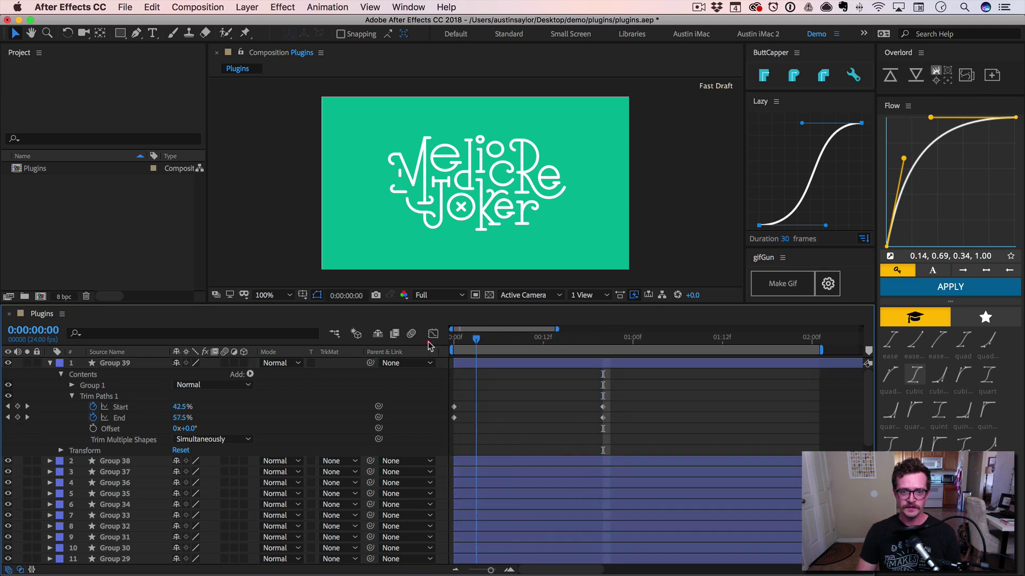
key("space")
Step: Apply Flow's cubic ease (0.66, 0.00, 0.34, 1.00) to the four trim keyframes
left_click_drag(615, 404, 423, 428)
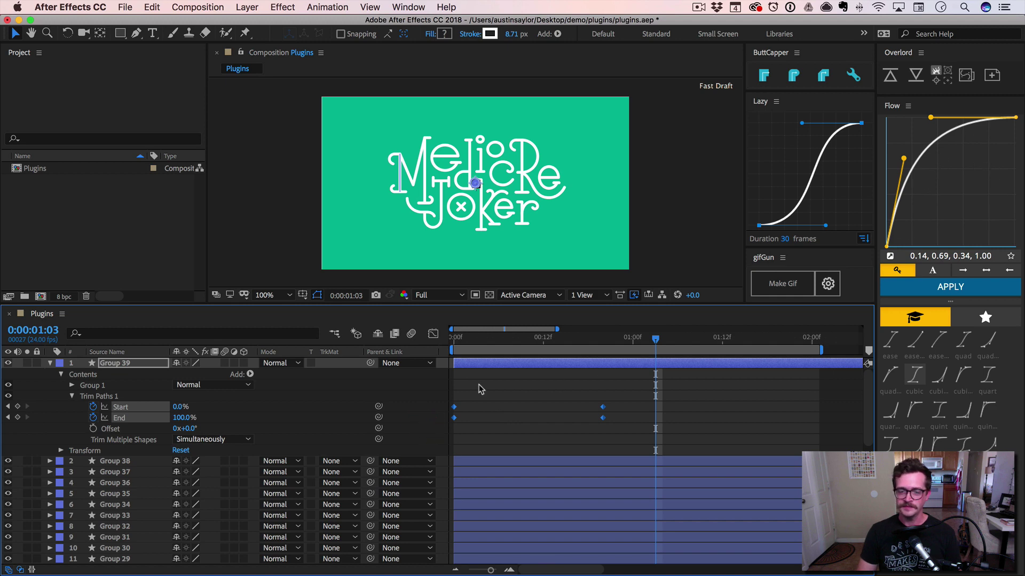
left_click(433, 334)
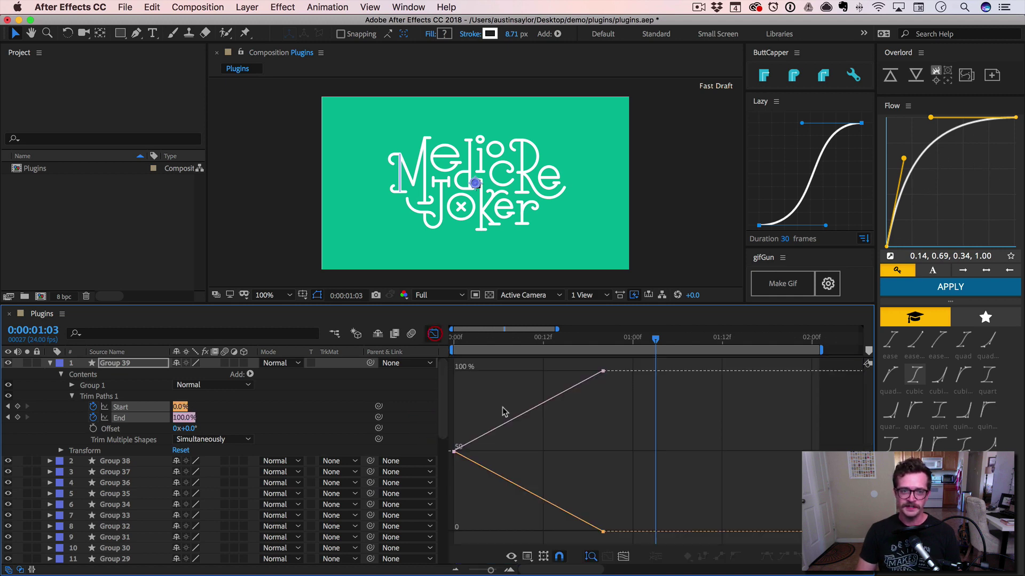
left_click(433, 335)
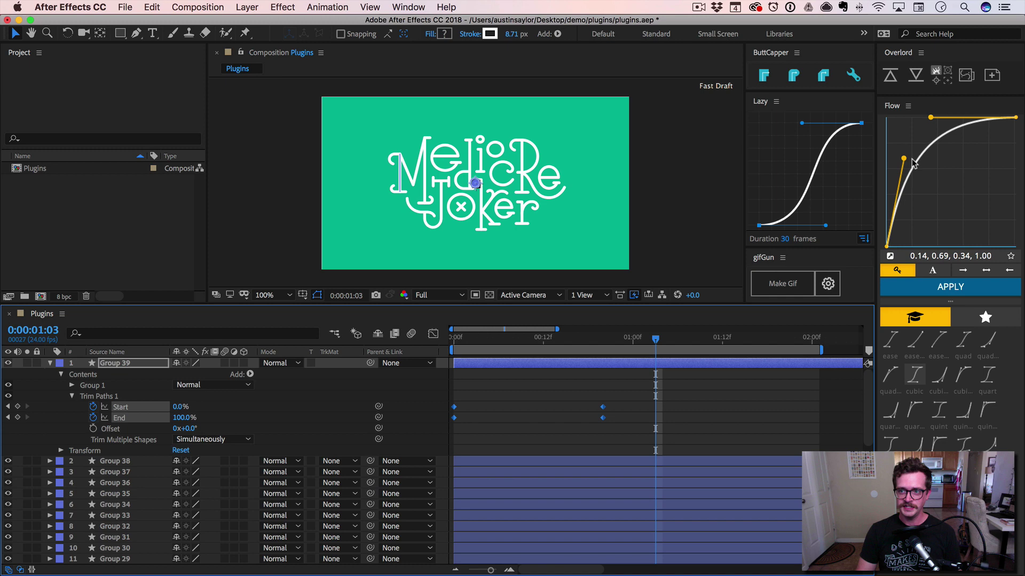
left_click_drag(908, 159, 971, 228)
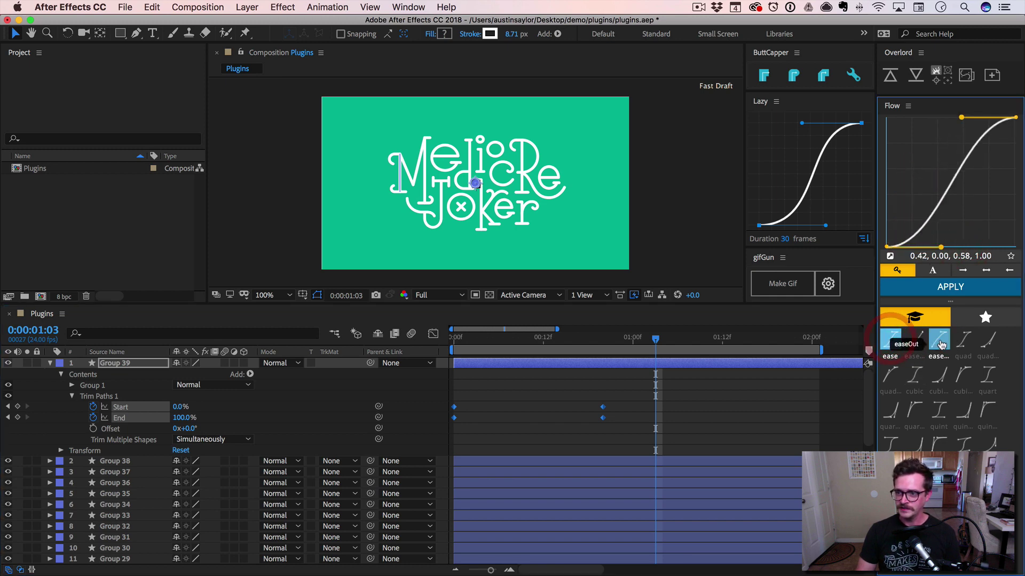
left_click(914, 374)
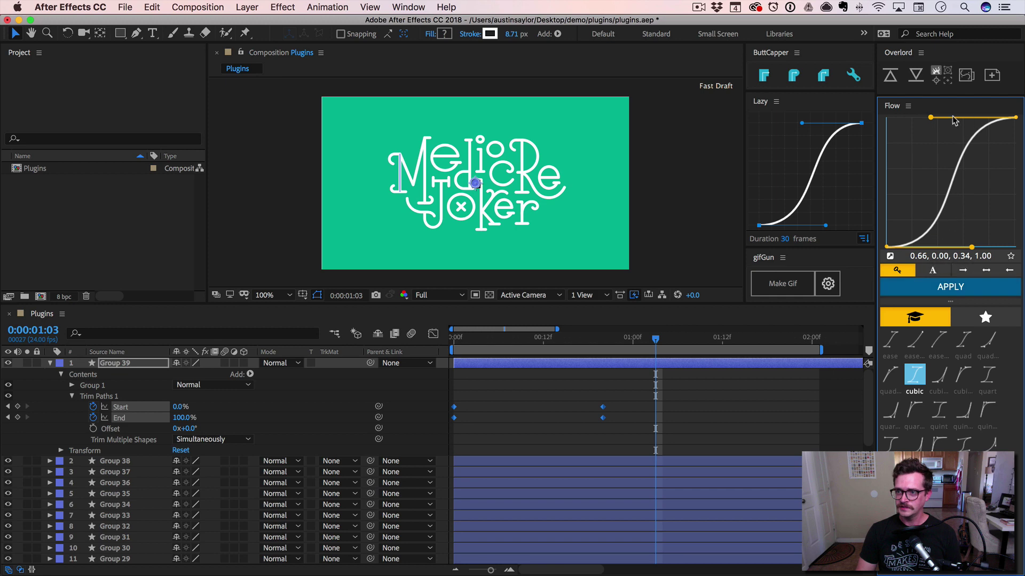
left_click(950, 287)
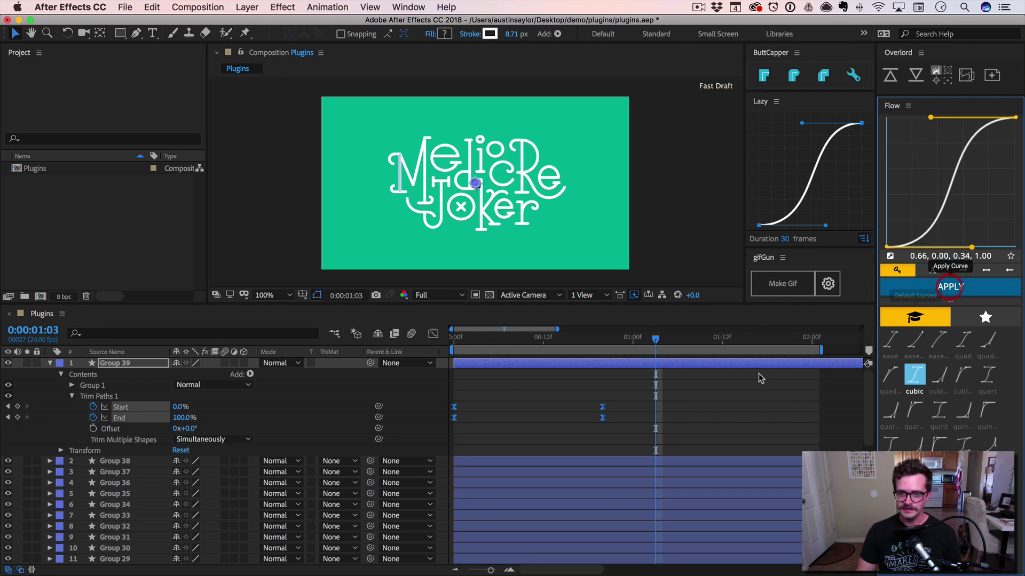
Step: Preview the eased reveal, then switch to the value graph
left_click(692, 385)
left_click(421, 347)
key("space")
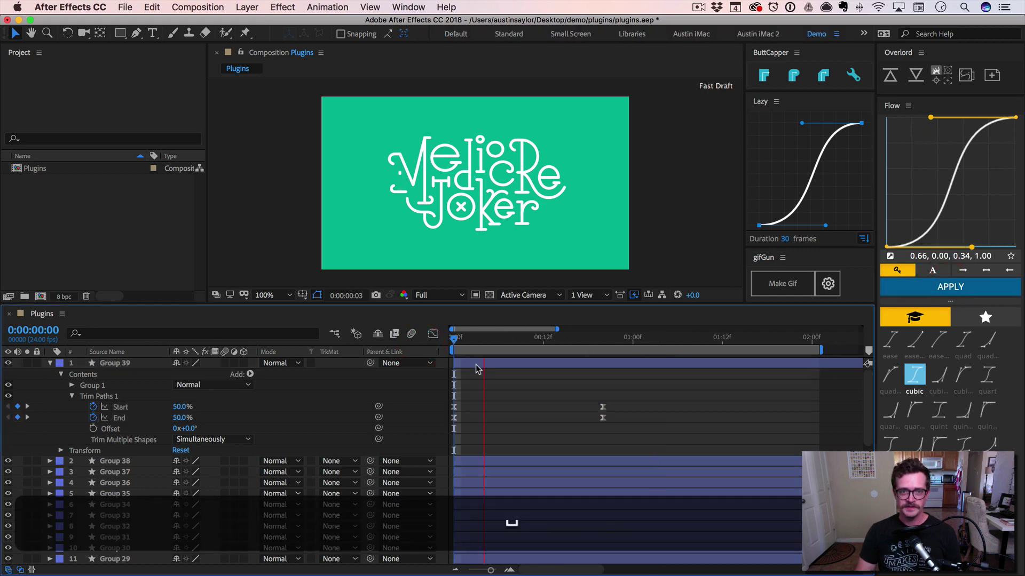
key("space")
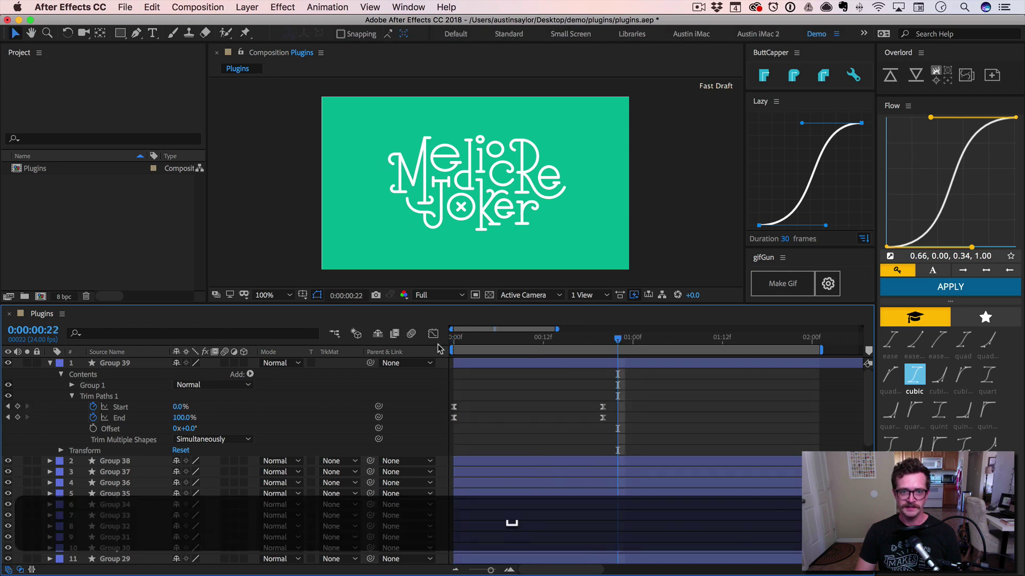
left_click(433, 334)
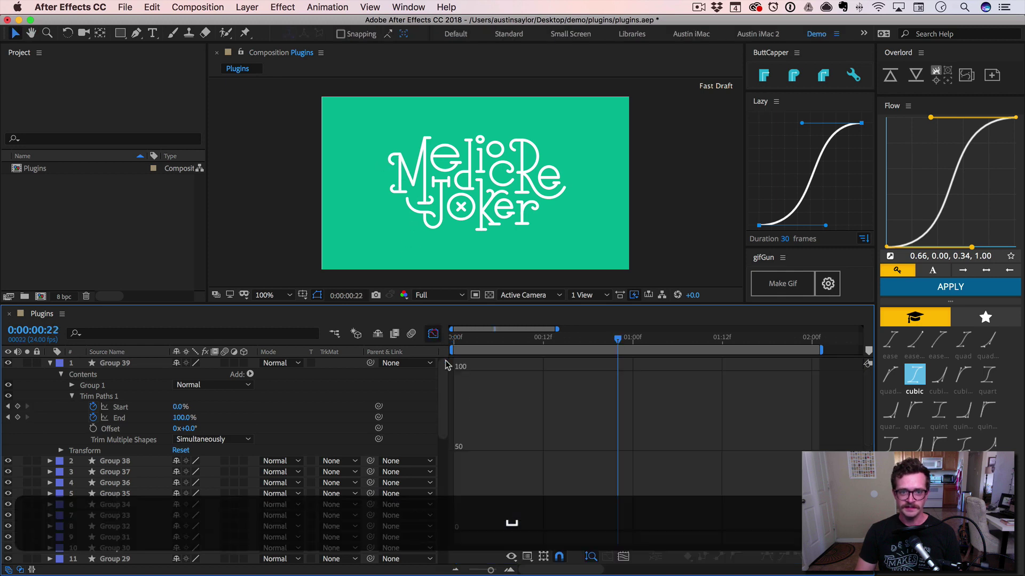
Step: Apply a Flow curve of 0.20, 0.86, 0.34, 1.00 to the Start and End keyframes
left_click(114, 407)
left_click(119, 418, "shift")
left_click_drag(612, 371, 427, 475)
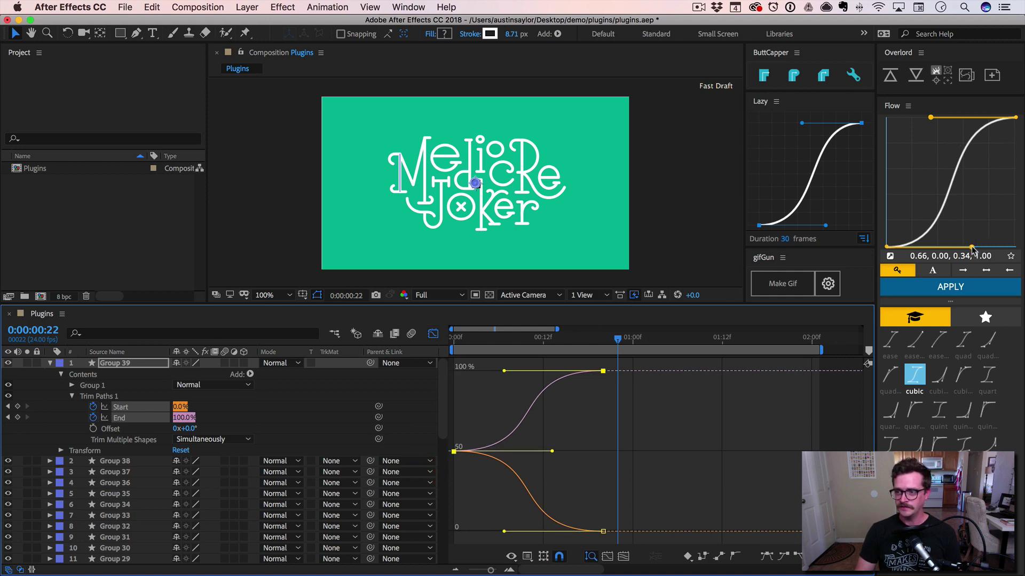
left_click_drag(972, 247, 911, 136)
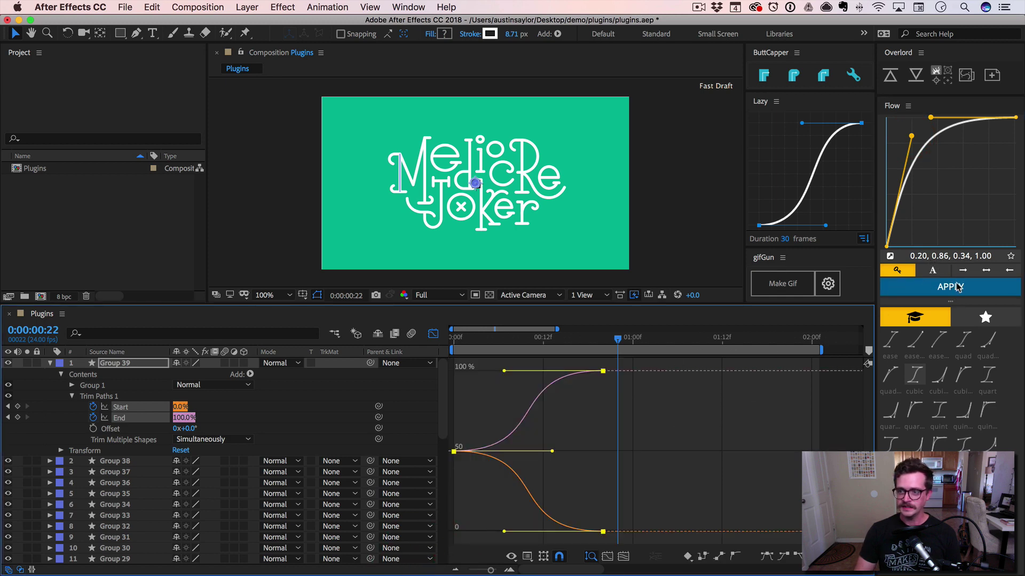
left_click(958, 287)
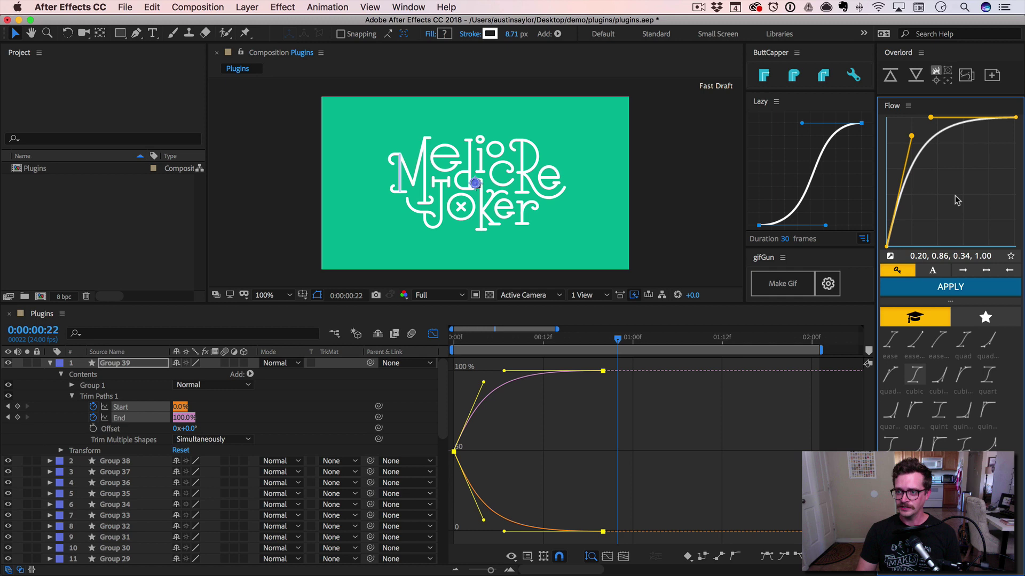
Step: Save the curve as the Flow preset 'awesome preset' and view the preset library
left_click(1011, 258)
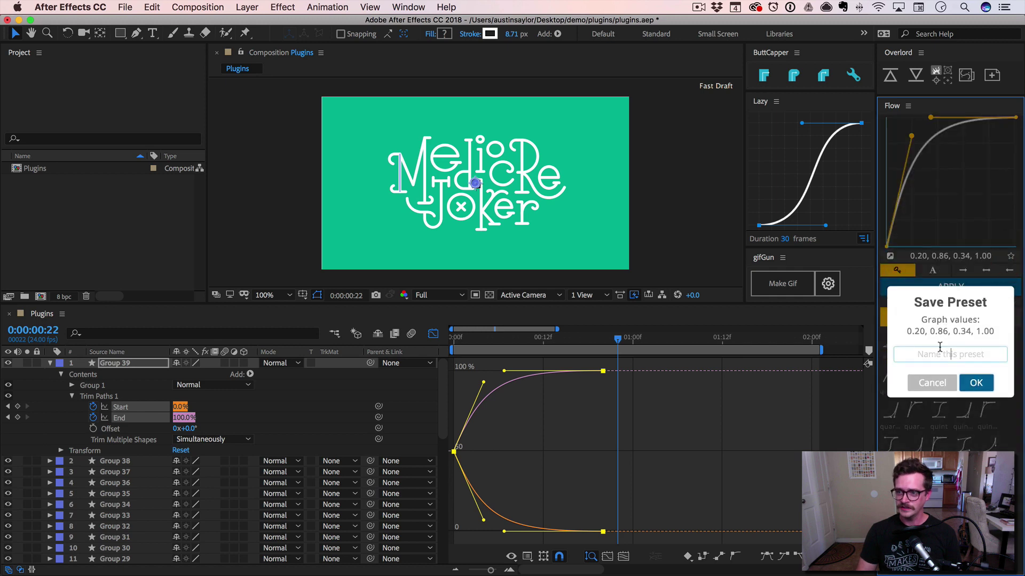
type("awesome prest")
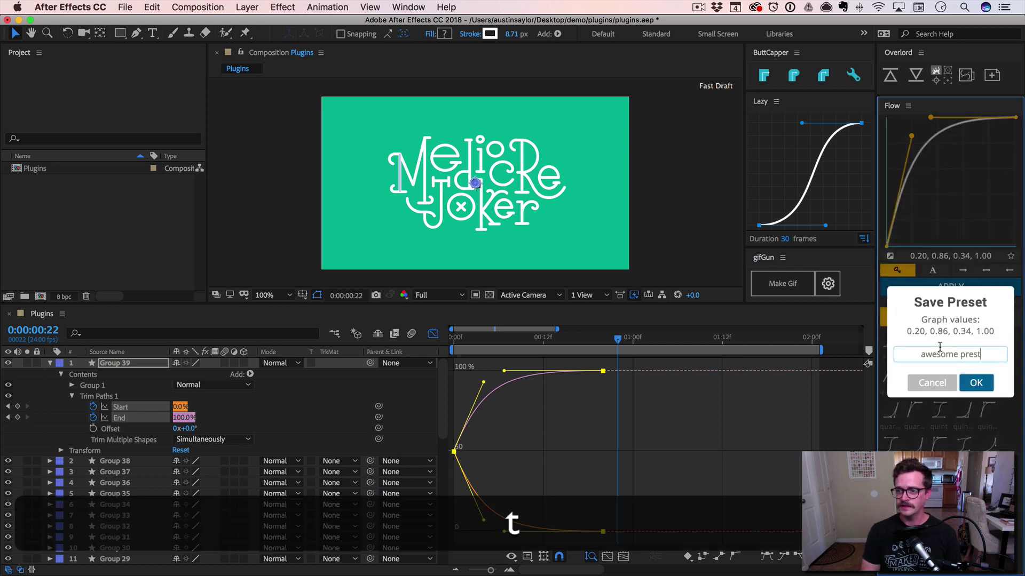
key("BackSpace")
type("et")
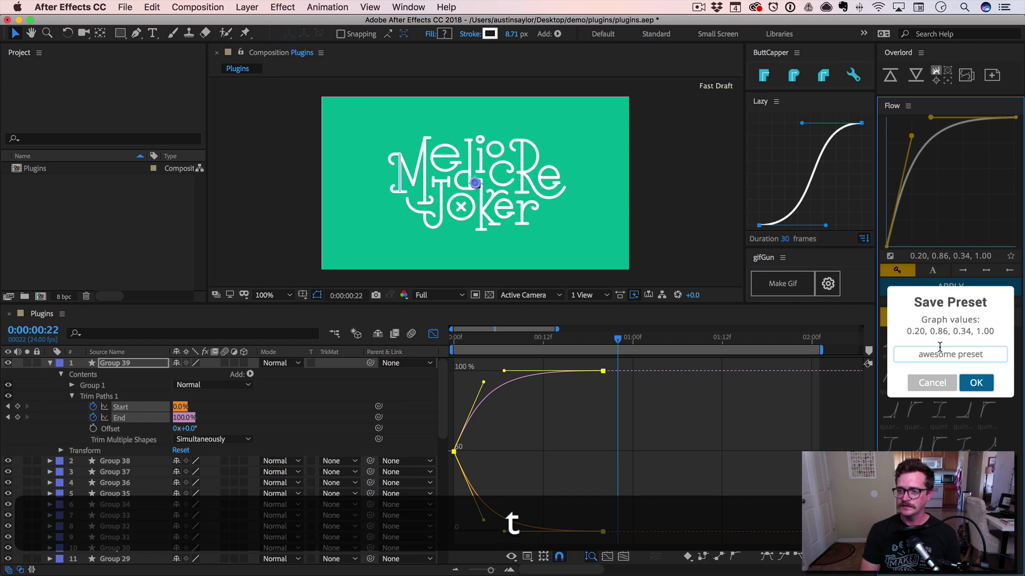
key("Return")
left_click(955, 405)
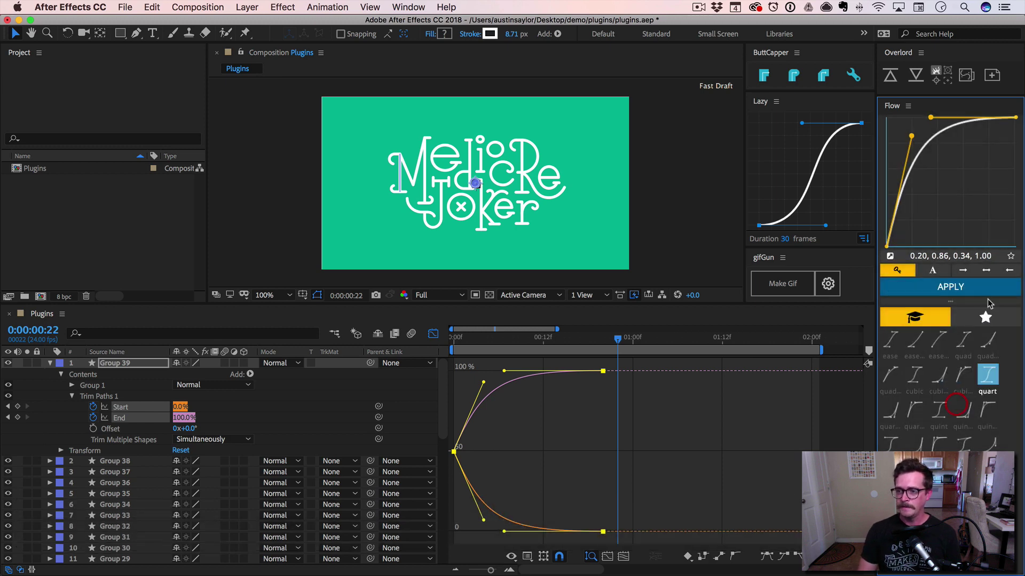
left_click(985, 317)
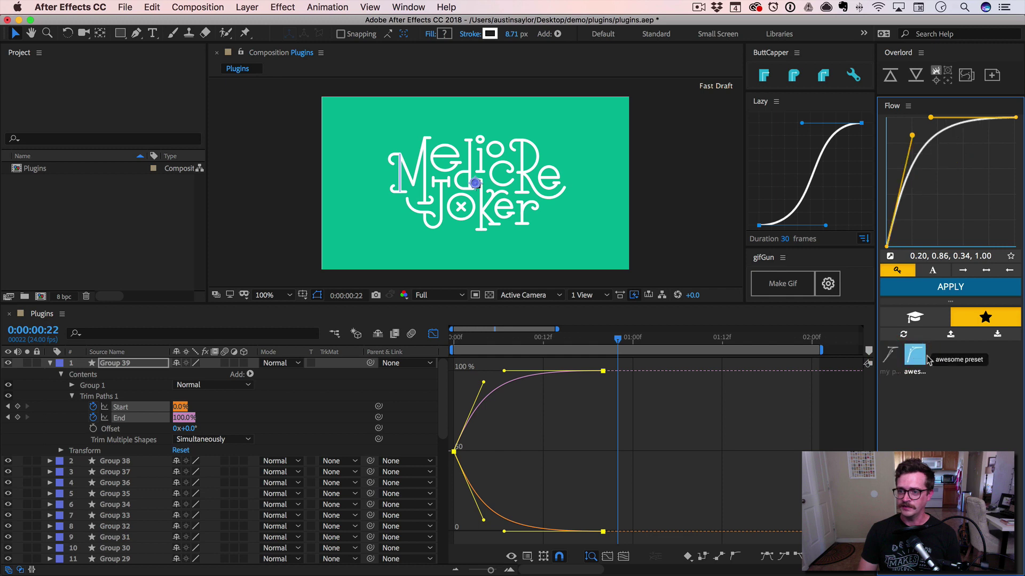
Step: Copy Group 39's Trim Paths and paste them at frame 0 onto all other layers
key("shift+F3")
left_click(112, 396)
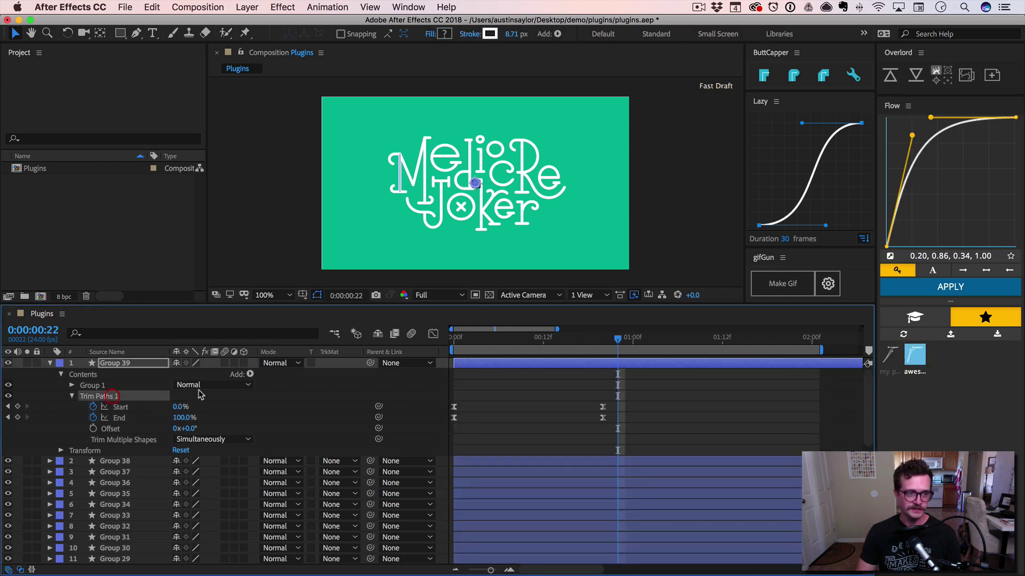
key("super+c")
left_click(455, 338)
left_click(480, 385)
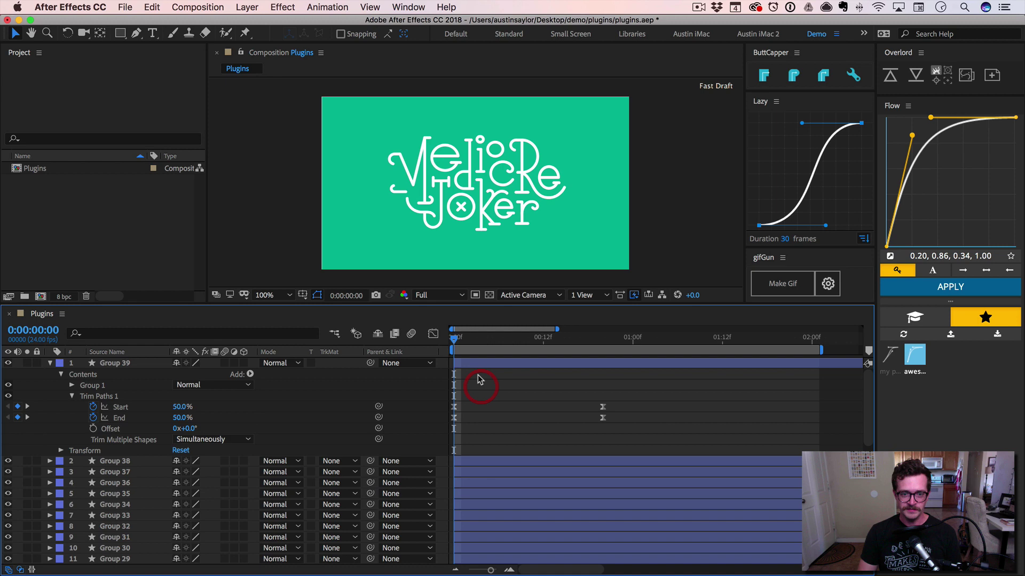
key("super+a")
left_click(472, 363, "super")
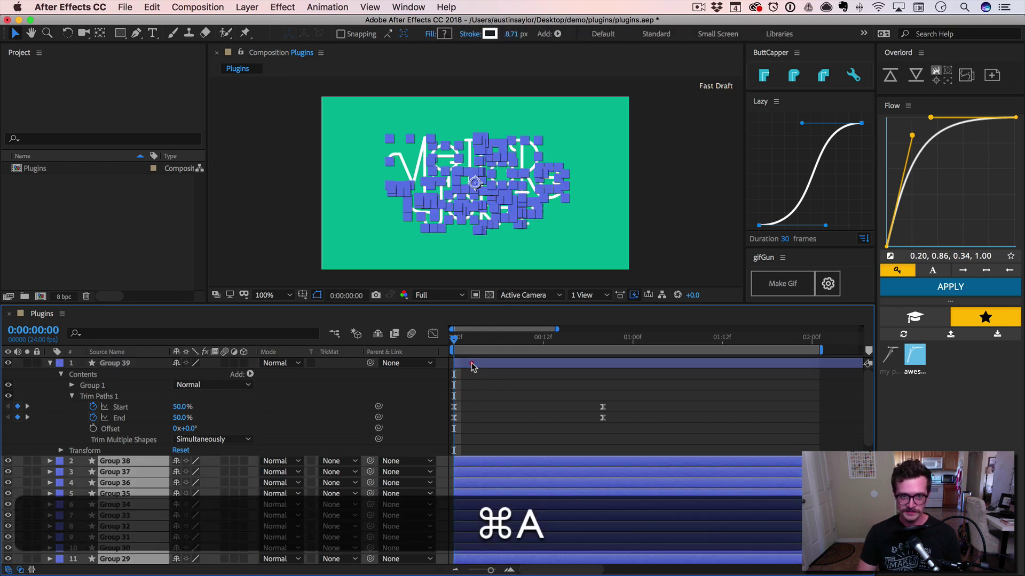
key("super+v")
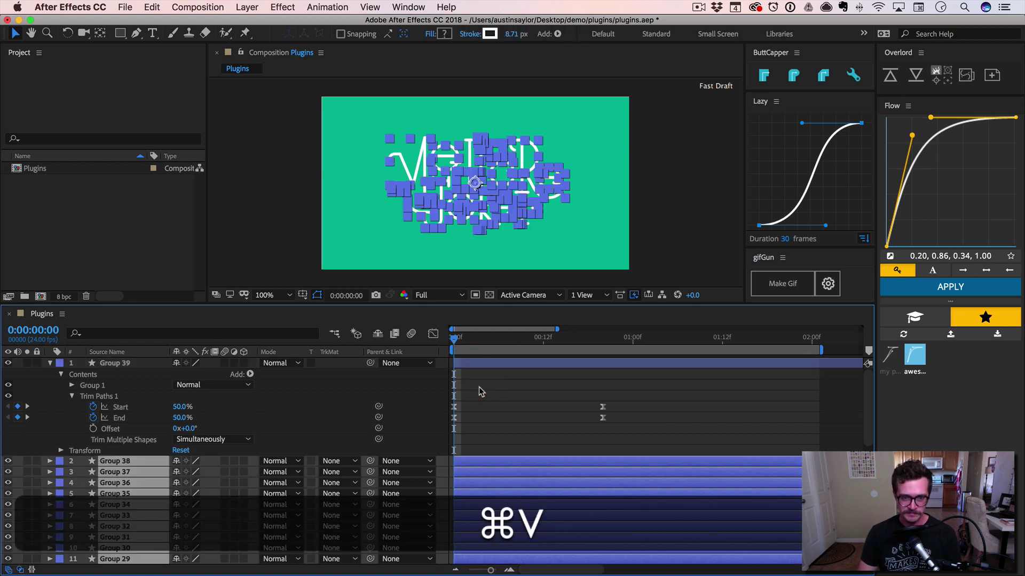
Step: Deselect all layers and preview the whole logo drawing on
left_click(488, 400)
key("space")
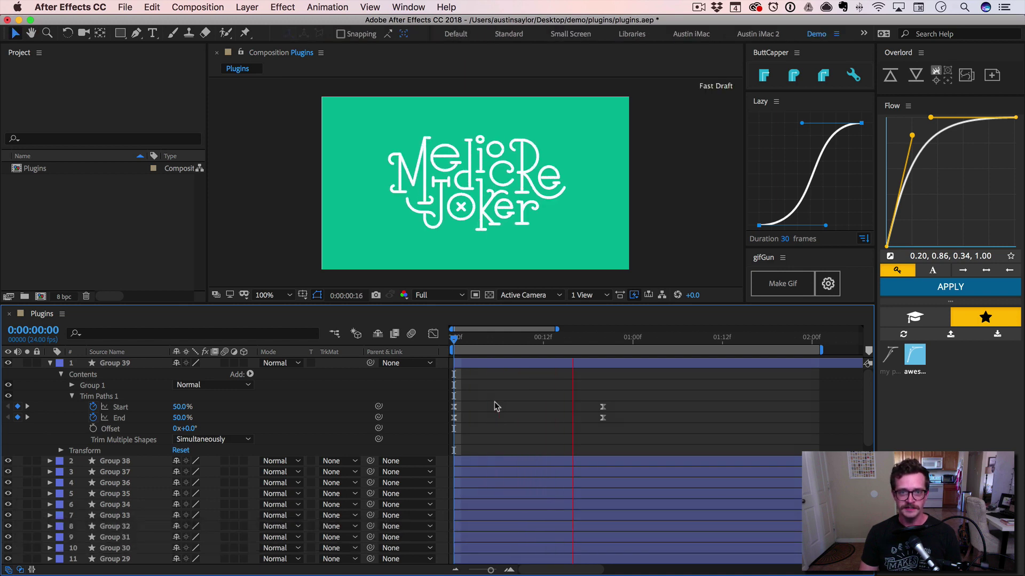
key("space")
key("space")
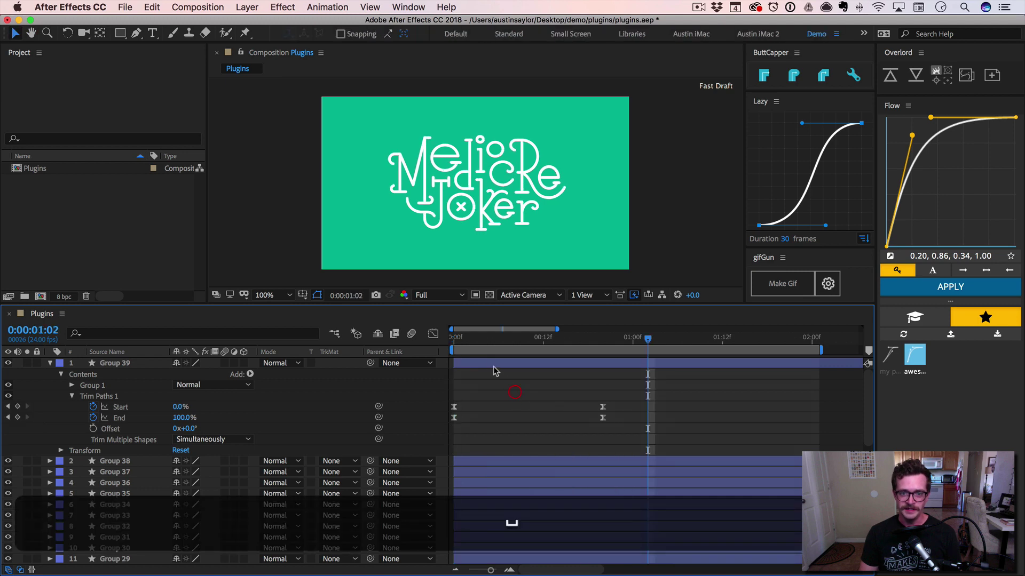
Step: Select Group 38 through Layer 1 and trim them to one frame at frame 0 with Alt+]
key("u")
key("u")
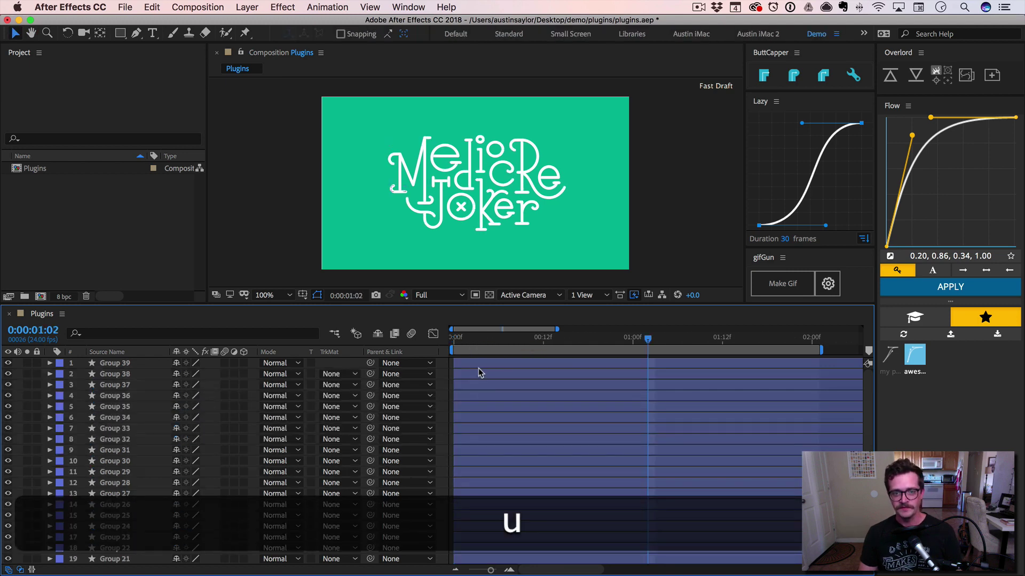
left_click(473, 375)
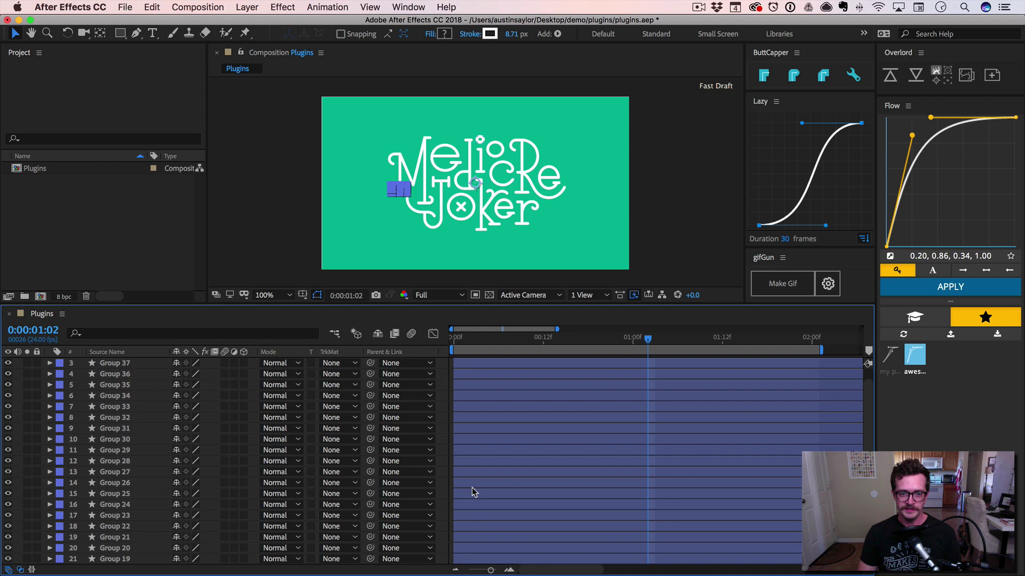
scroll(472, 513, "down", 5)
scroll(470, 556, "right", 2)
left_click(471, 555, "shift")
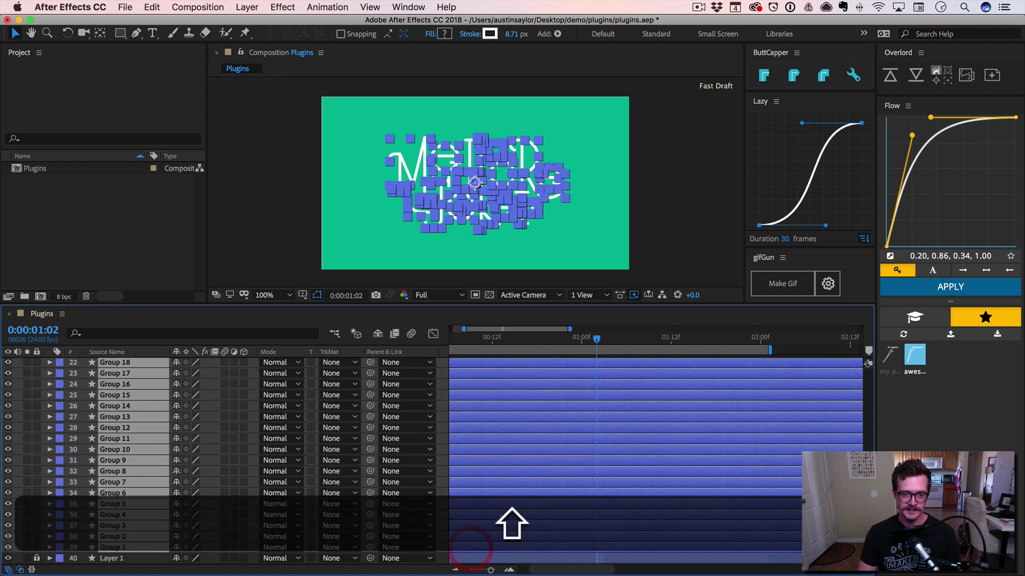
scroll(471, 480, "up", 5)
scroll(472, 399, "left", 2)
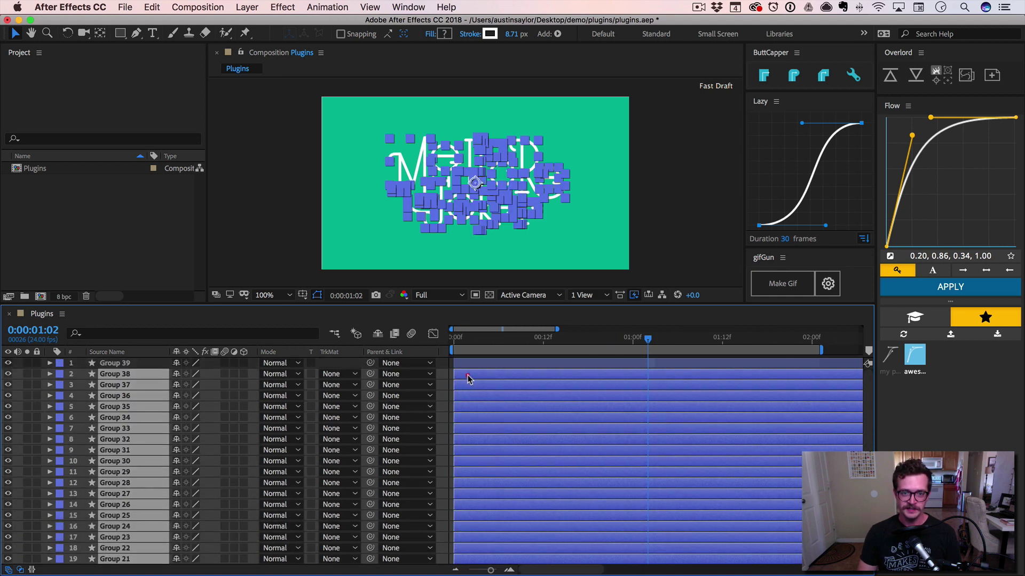
left_click_drag(473, 378, 457, 393)
key("super+z")
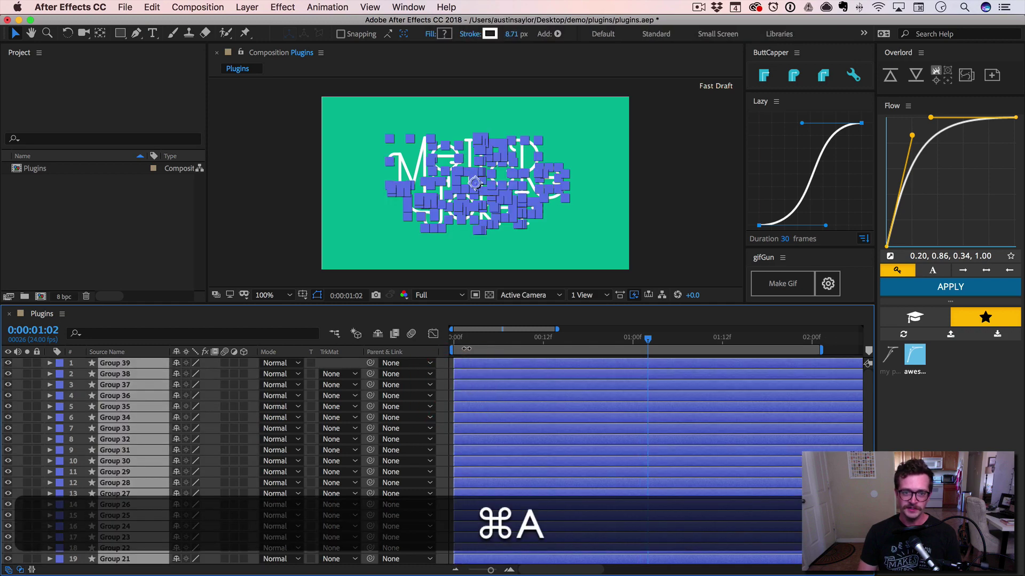
left_click(453, 339)
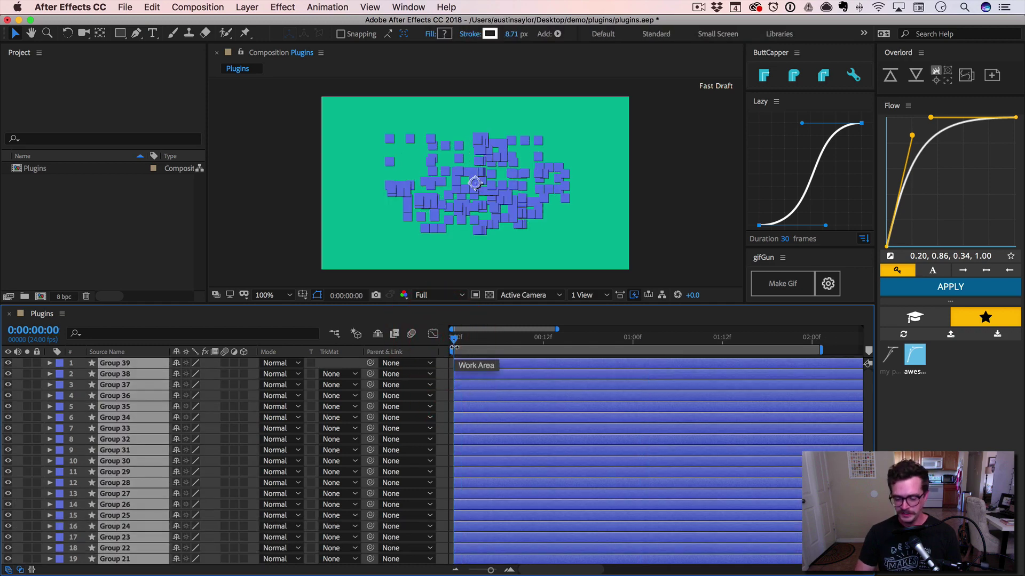
key("alt+bracketright")
Step: Sequence the selected layers one after another without overlap and extend their out-points
right_click(461, 422)
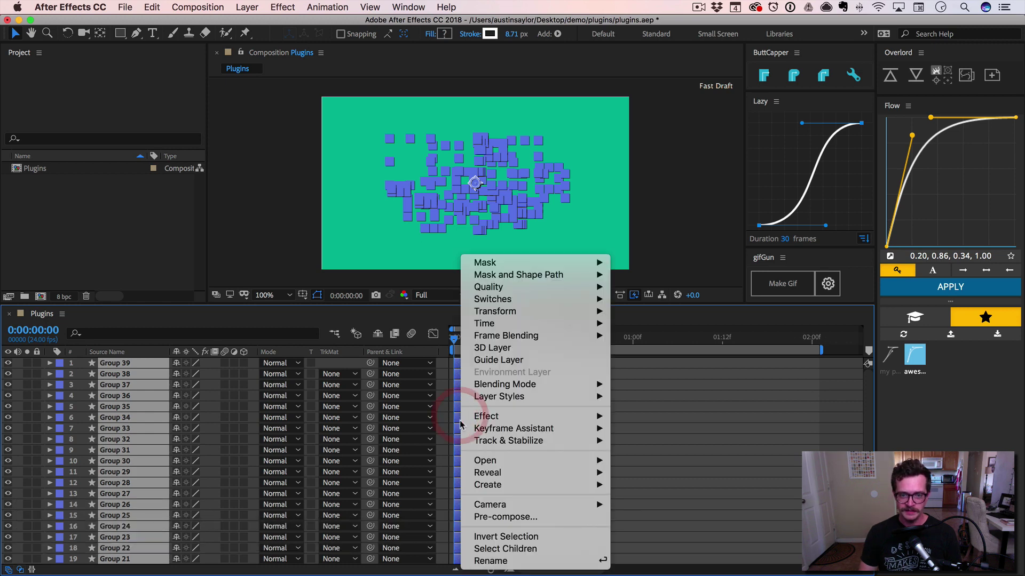
mouse_move(511, 430)
left_click(663, 526)
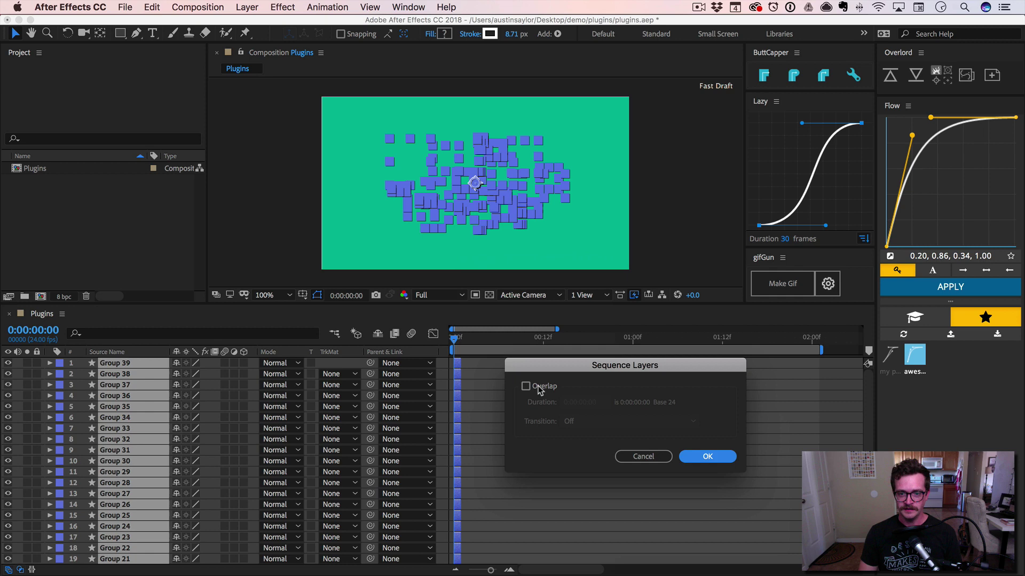
left_click(704, 456)
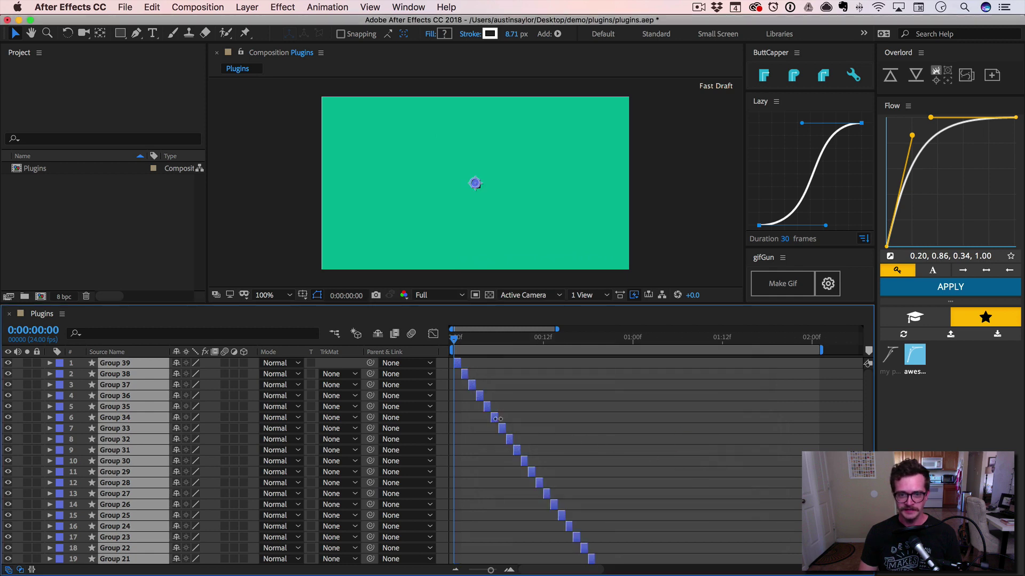
left_click_drag(497, 419, 760, 428)
Step: Preview the staggered logo write-on from the start of the timeline
key("space")
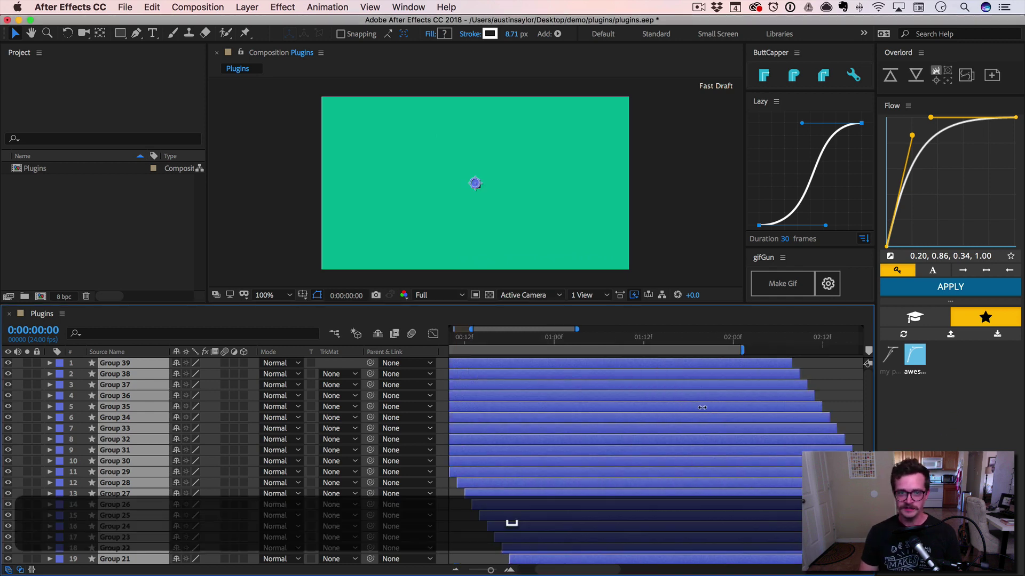
left_click(823, 373)
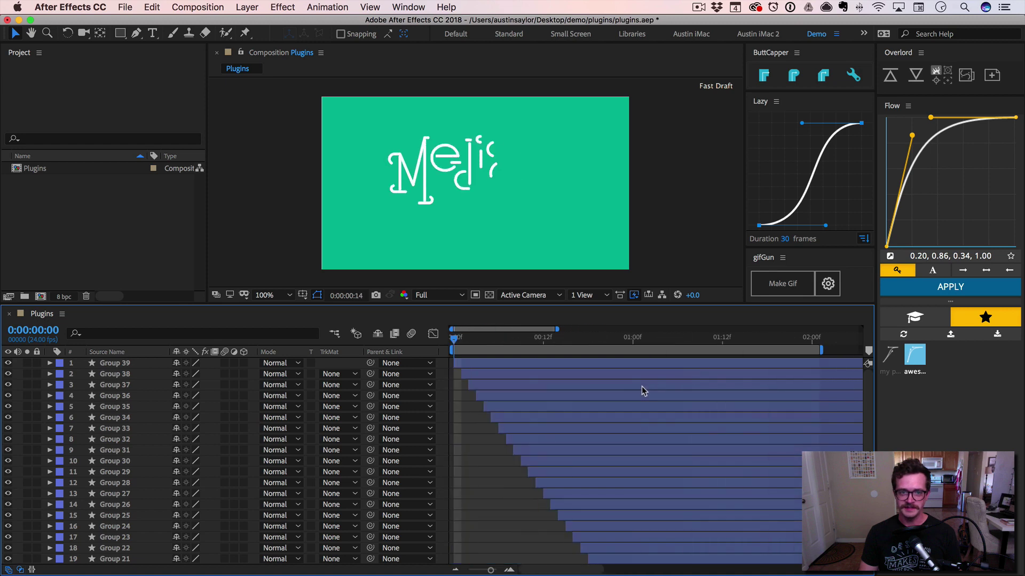
key("space")
left_click(462, 339)
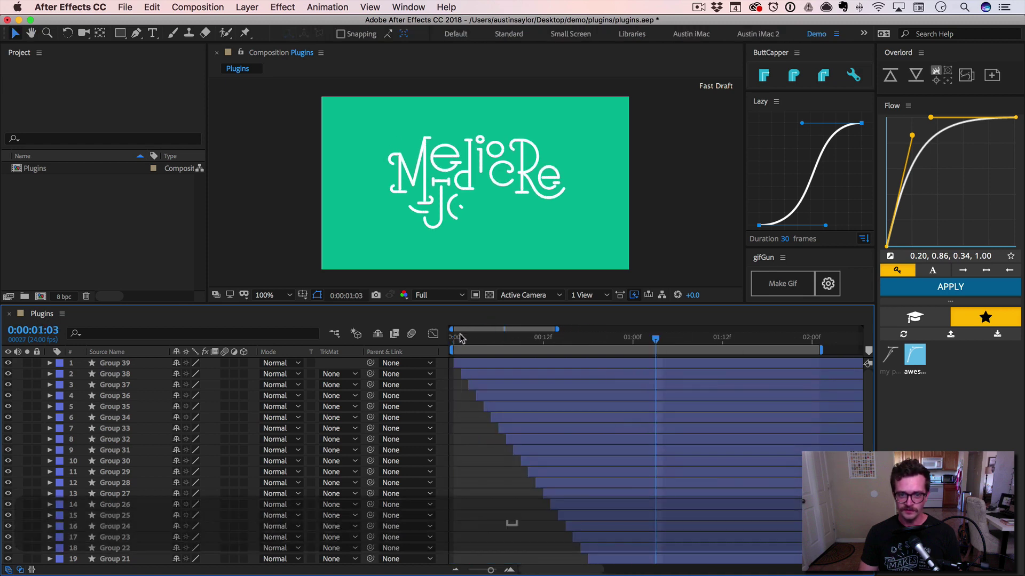
mouse_move(469, 342)
left_mouse_down()
mouse_move(534, 339)
mouse_move(456, 338)
left_mouse_up()
key("space")
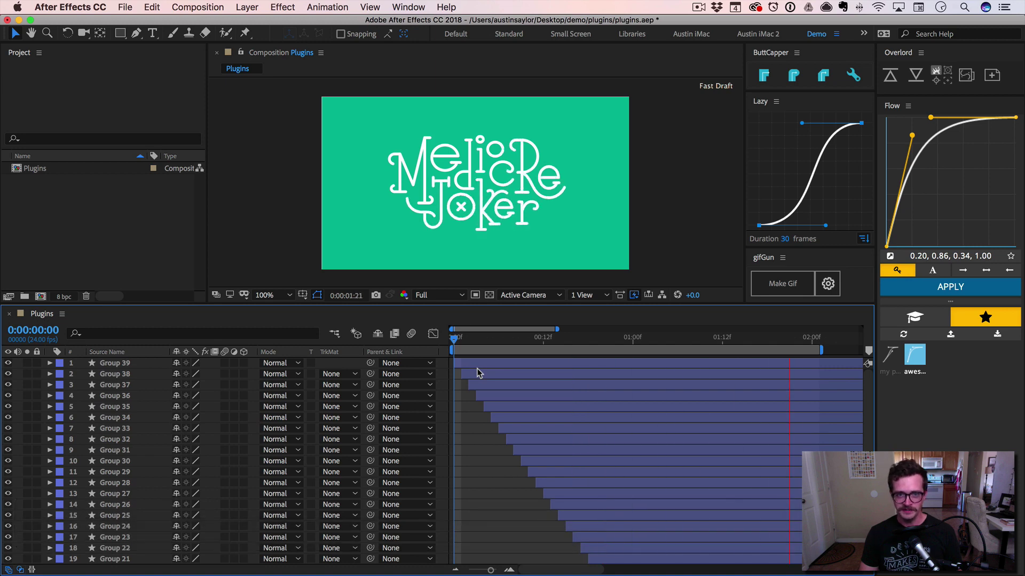
key("space")
Step: Undo the last two timing changes, deselect the layers and scrub to an early frame
key("super+z")
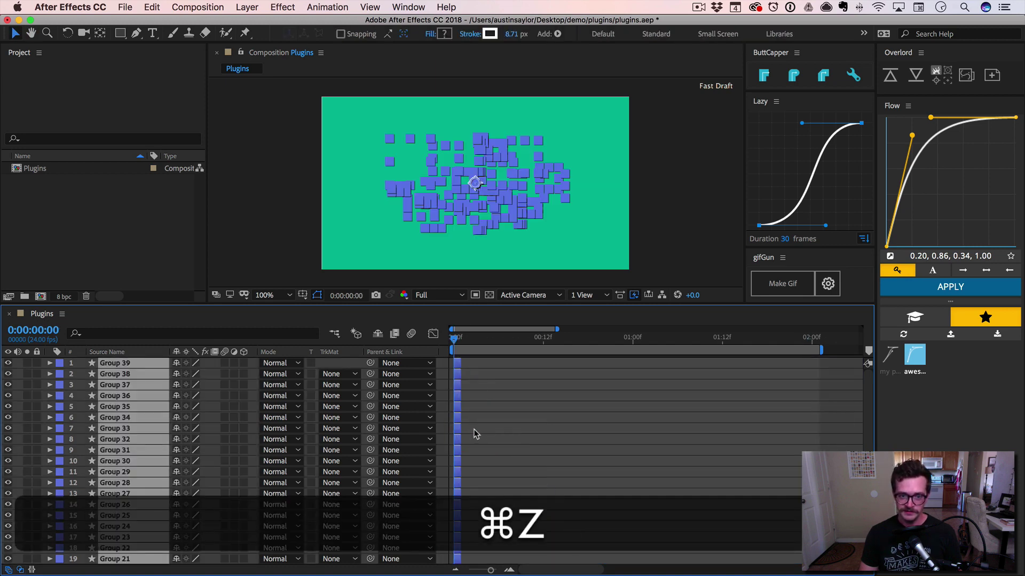
key("super+z")
key("shift+super+a")
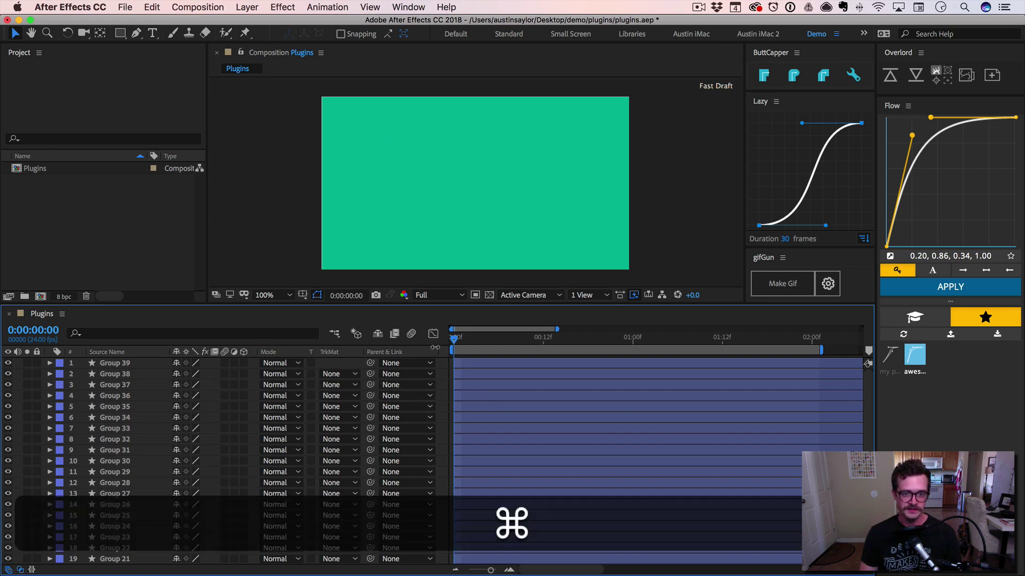
mouse_move(484, 336)
left_mouse_down()
mouse_move(431, 333)
mouse_move(482, 338)
left_mouse_up()
Step: Stagger all layers with a Lazy duration of 25 frames
key("super+a")
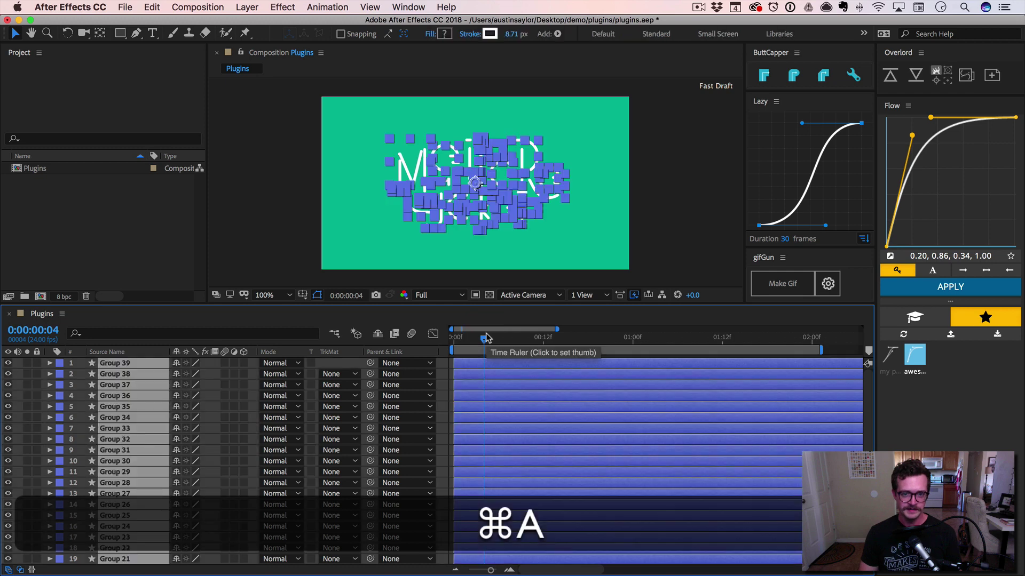
left_click(786, 240)
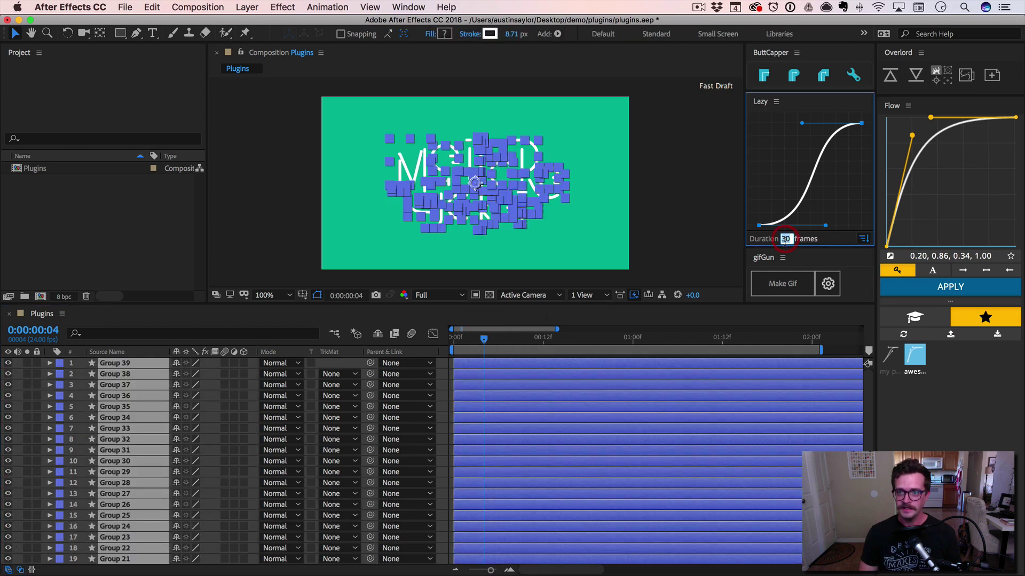
type("25")
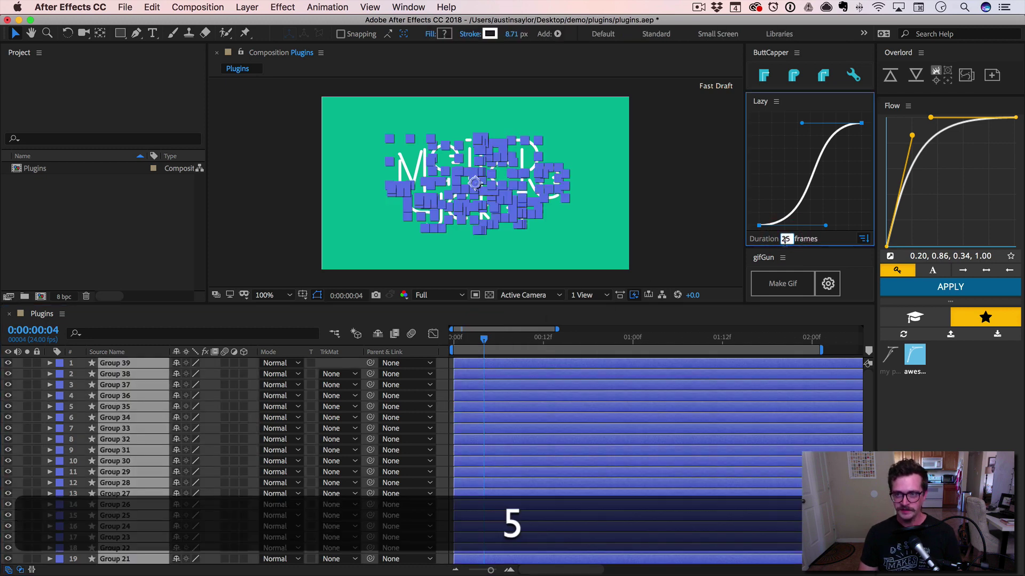
key("Tab")
Step: Reshape the Lazy easing curve so all group layers' start times re-spread along it
left_click_drag(826, 225, 781, 154)
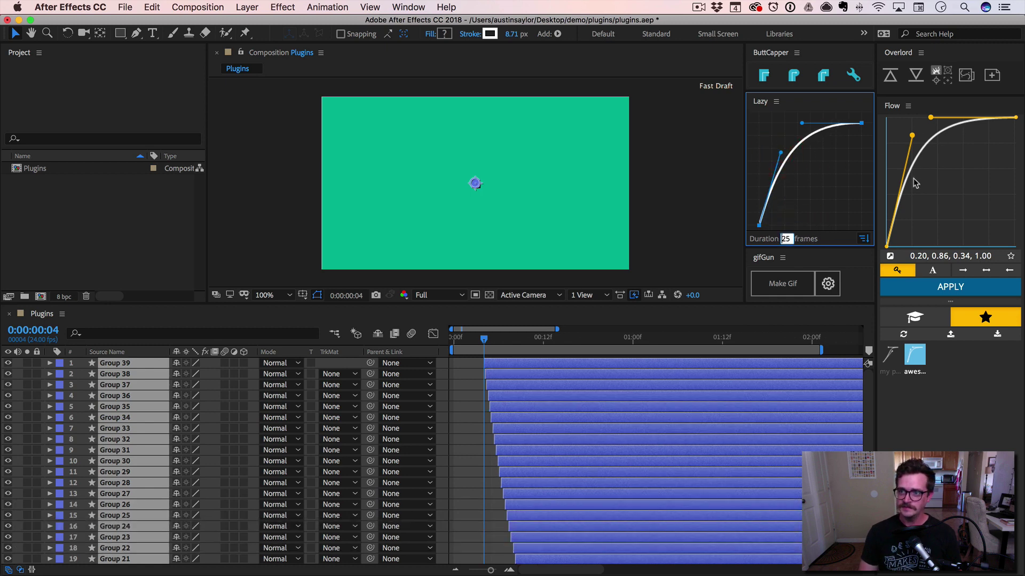
left_click(466, 408)
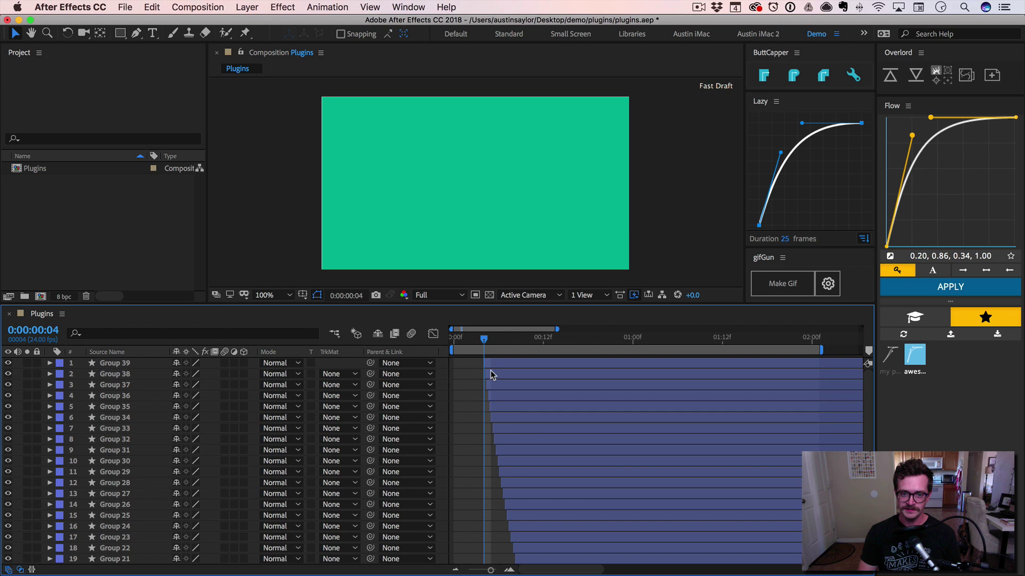
scroll(491, 374, "down", 5)
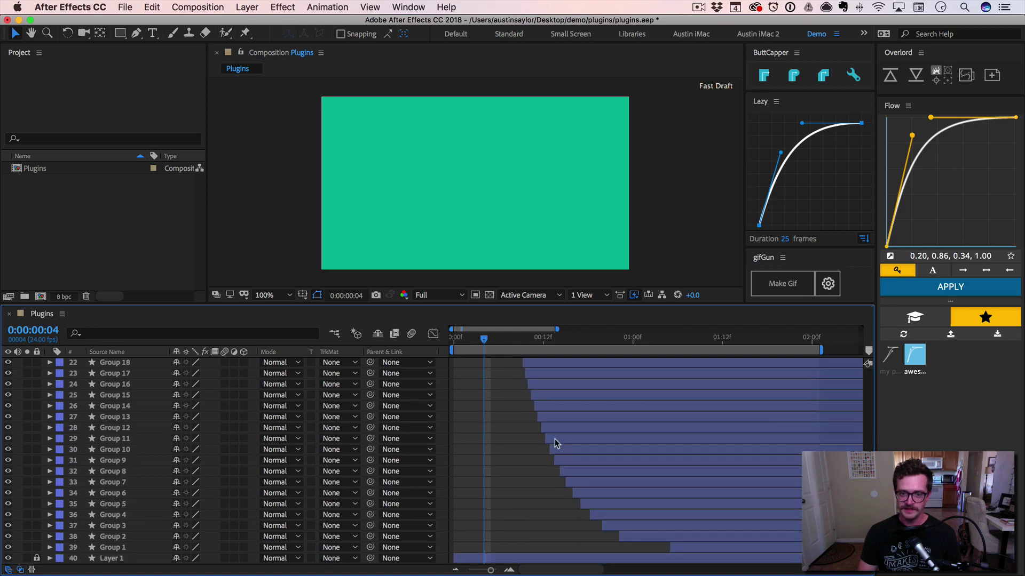
key("super+a")
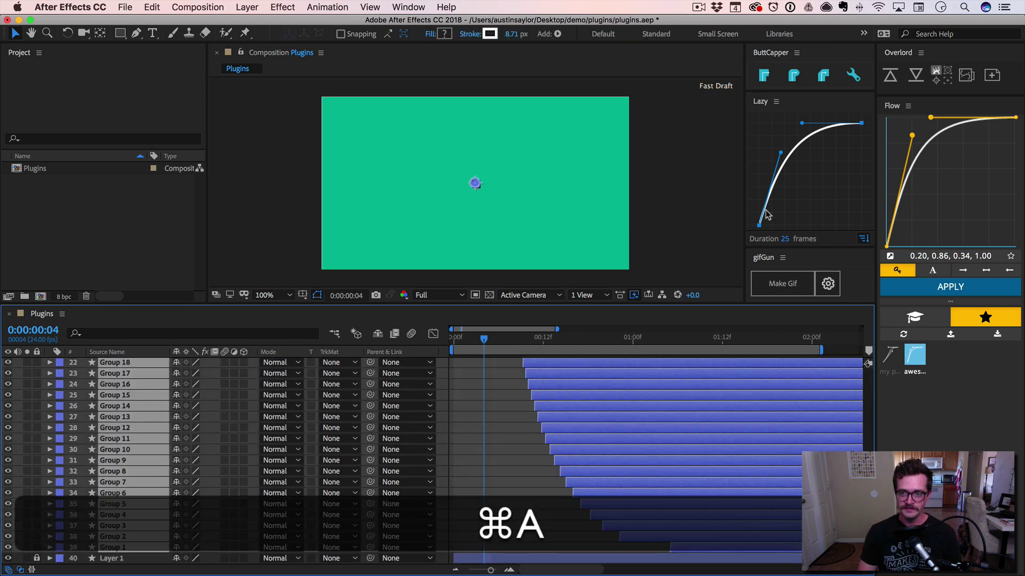
left_click_drag(802, 126, 818, 140)
left_click(507, 501)
key("space")
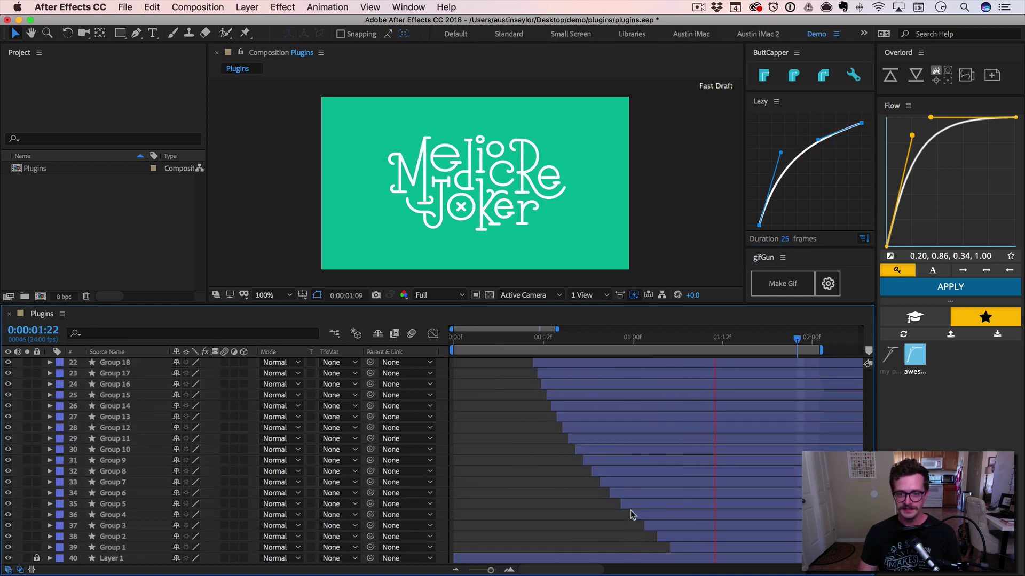
key("space")
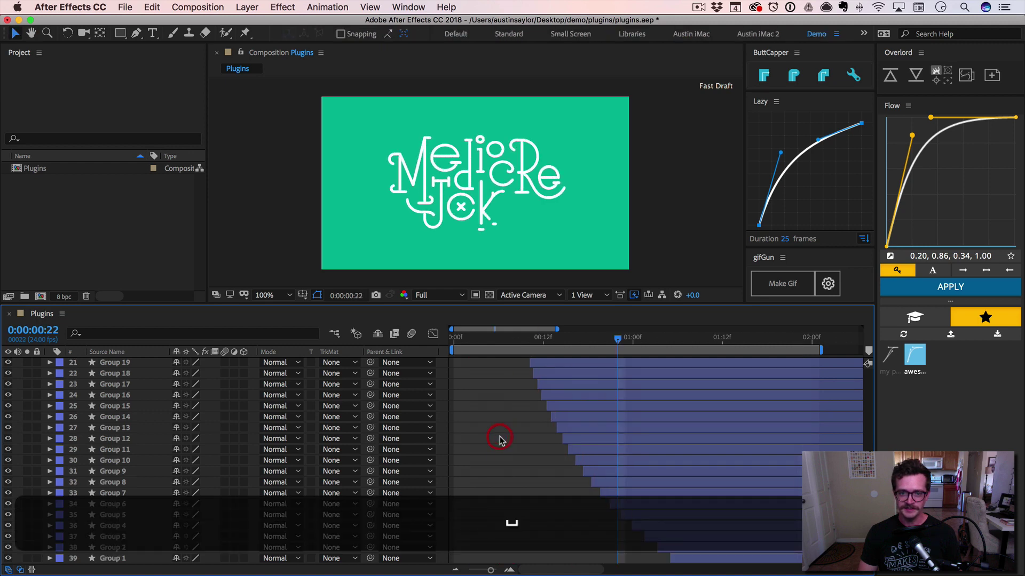
scroll(501, 405, "up", 7)
left_click_drag(482, 340, 490, 339)
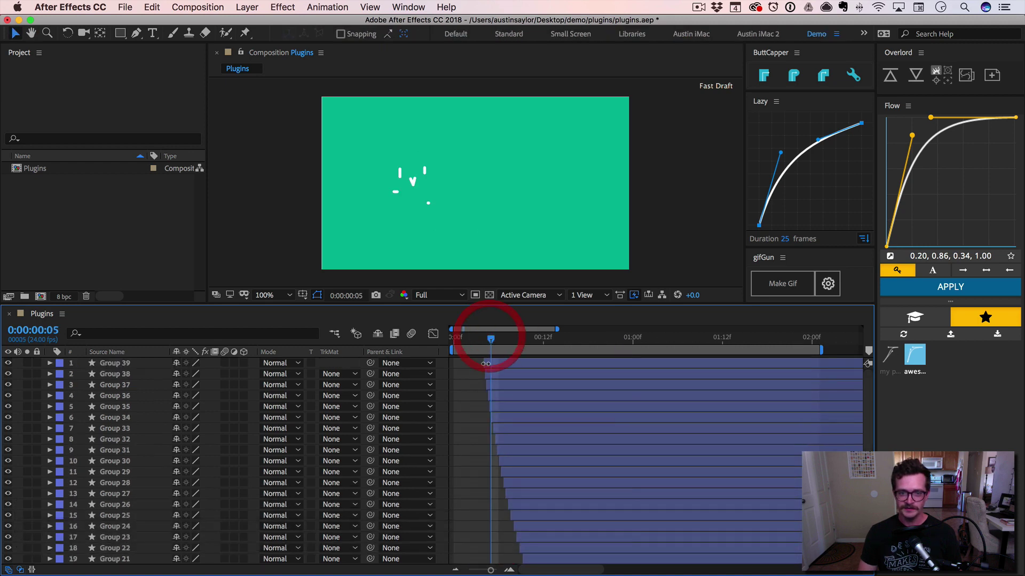
left_click(486, 364)
key("u")
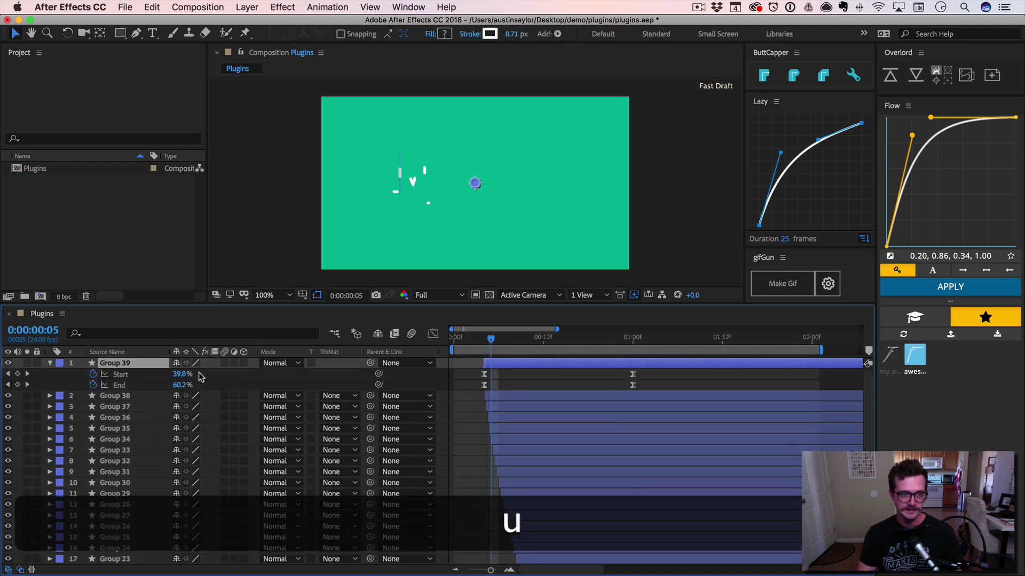
left_click(128, 375)
left_click(433, 334)
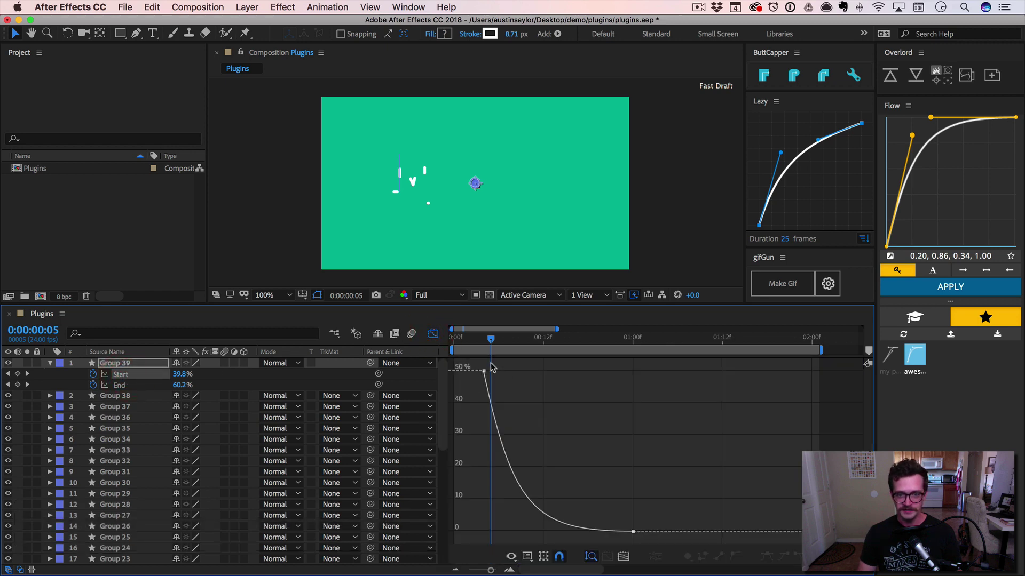
left_click(433, 335)
left_click(469, 378)
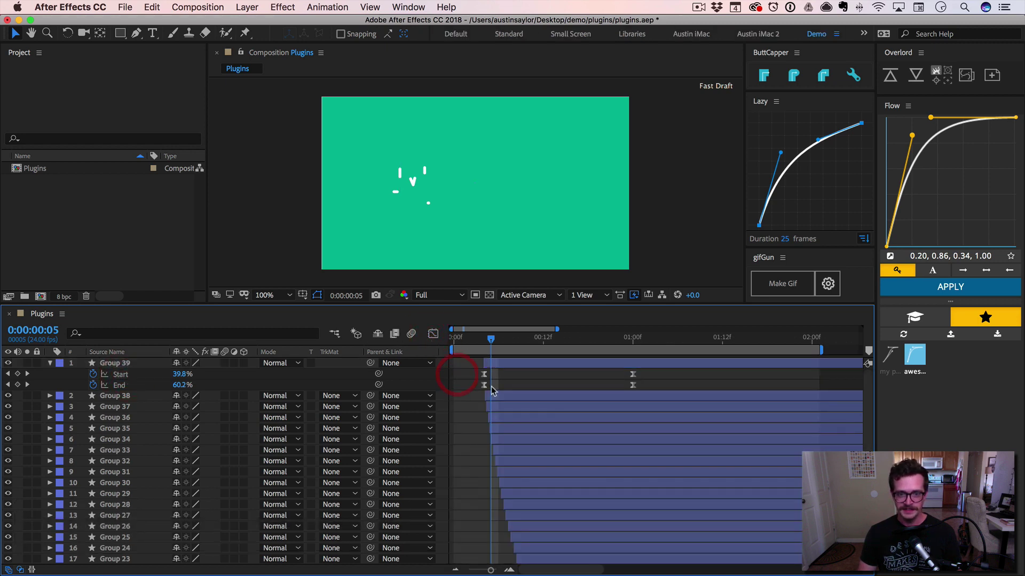
scroll(501, 415, "down", 5)
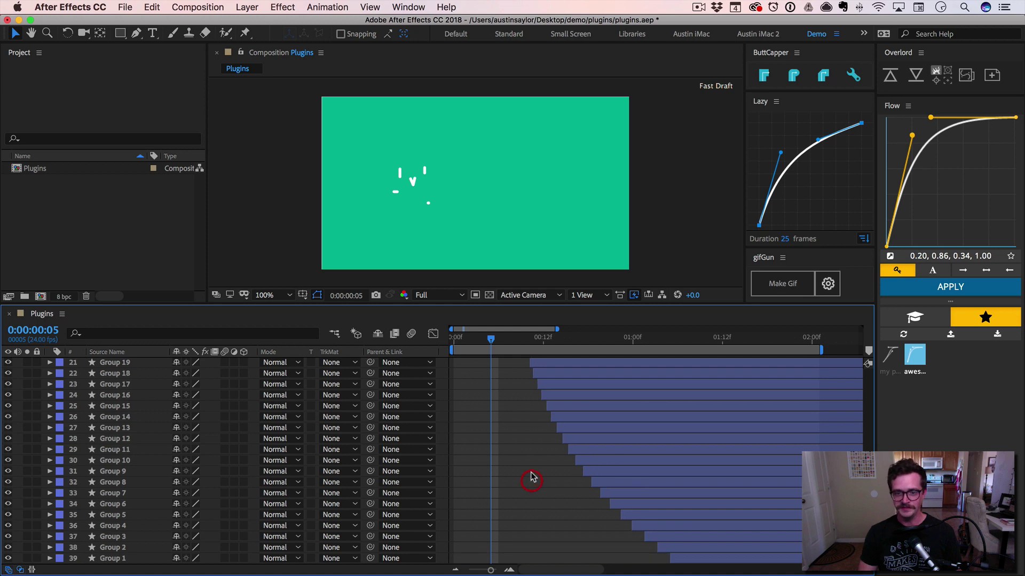
scroll(510, 432, "up", 5)
left_click_drag(489, 340, 437, 341)
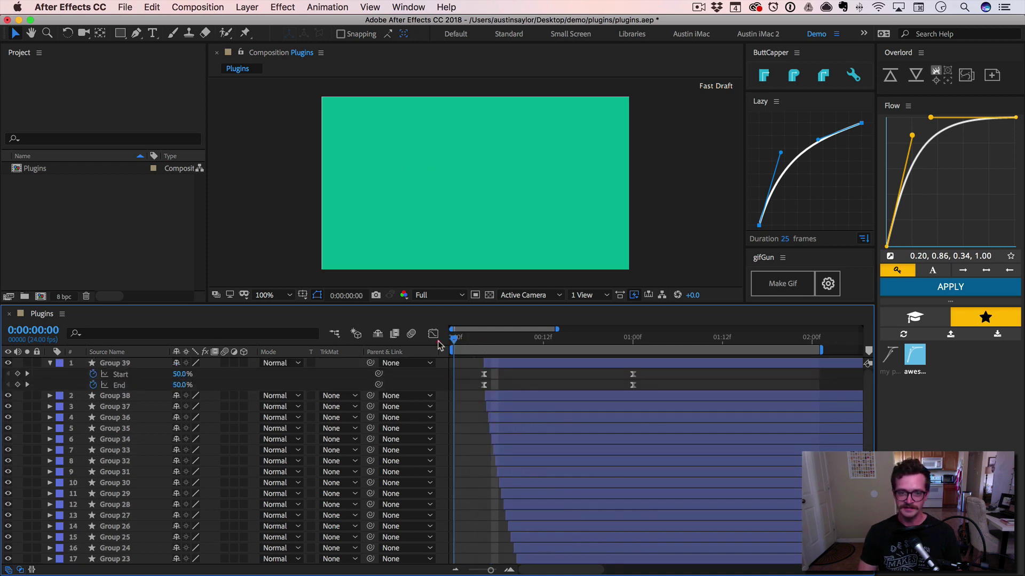
key("u")
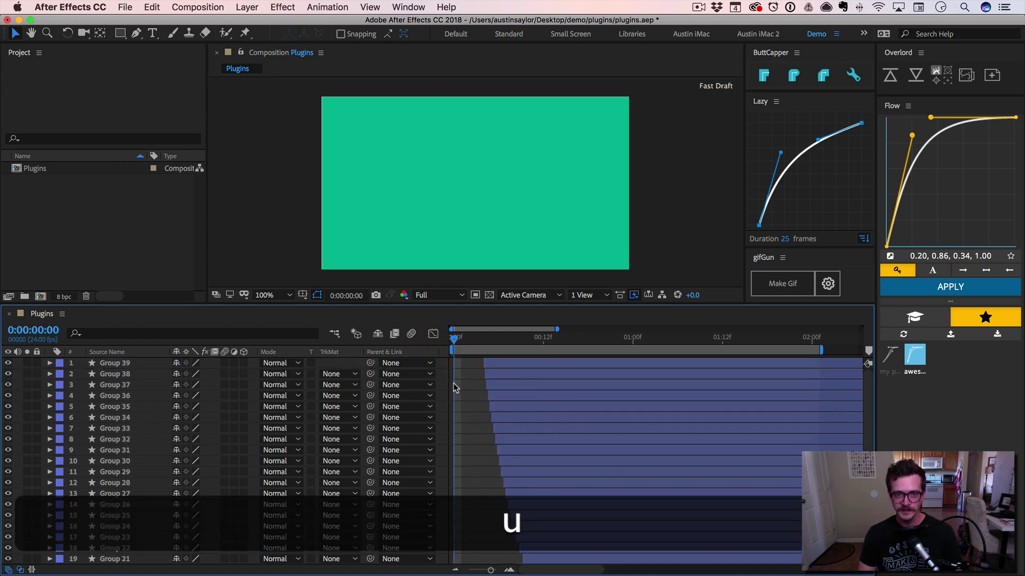
key("space")
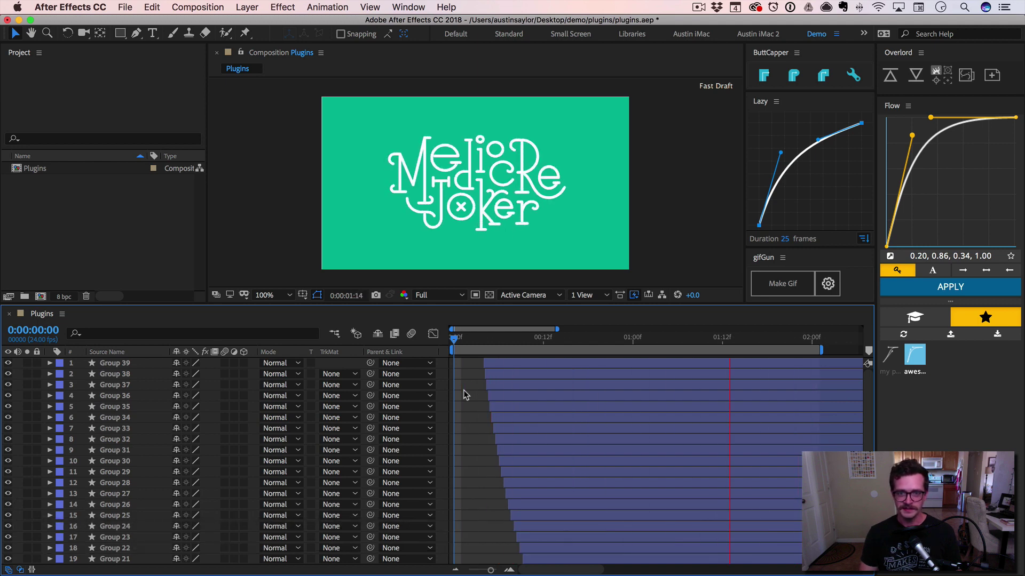
key("space")
left_click(465, 394)
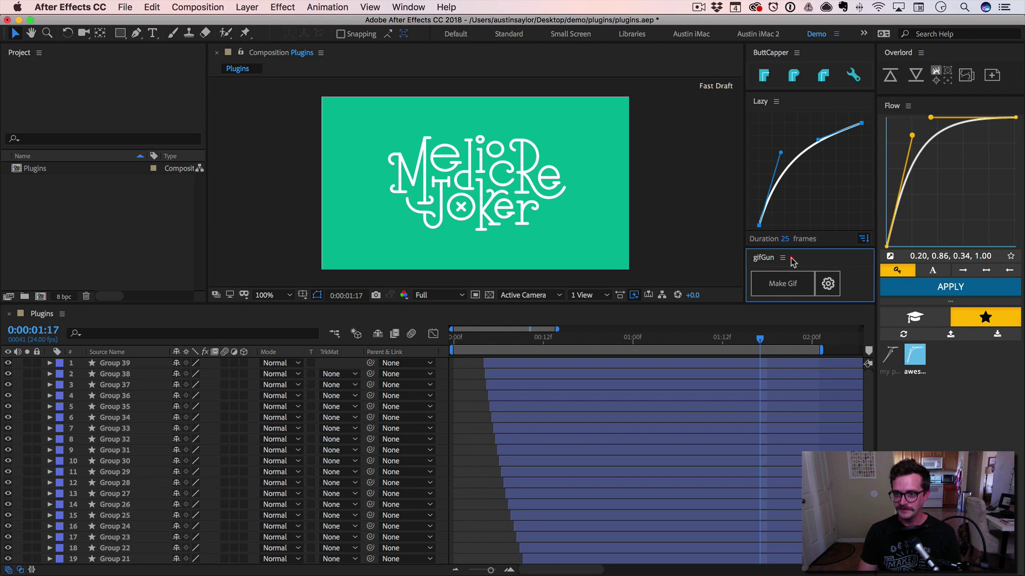
Step: Set gifGun to the comp's frame rate, 32 maximum colors and no video copy, and save the settings
left_click(827, 284)
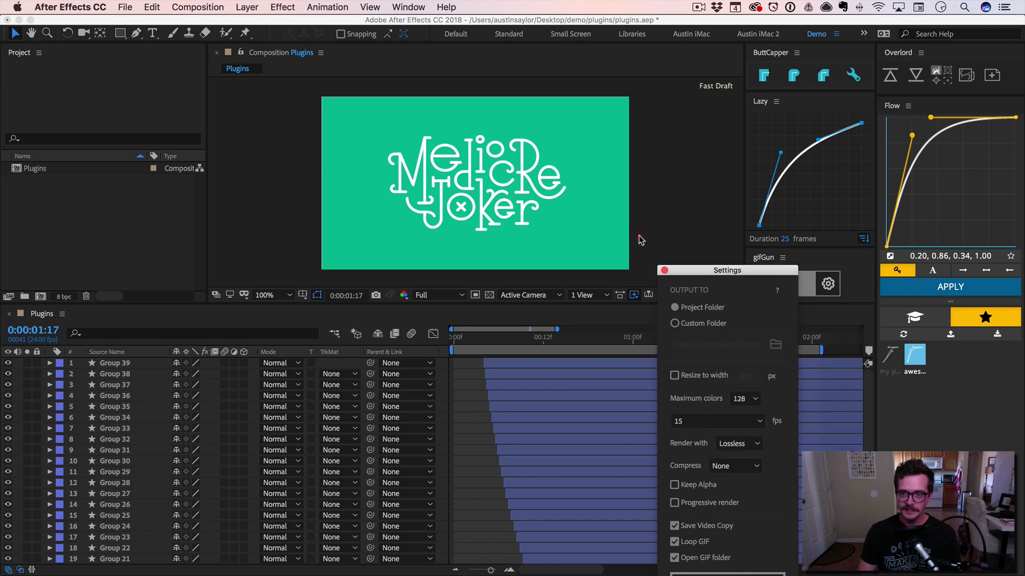
left_click(542, 282)
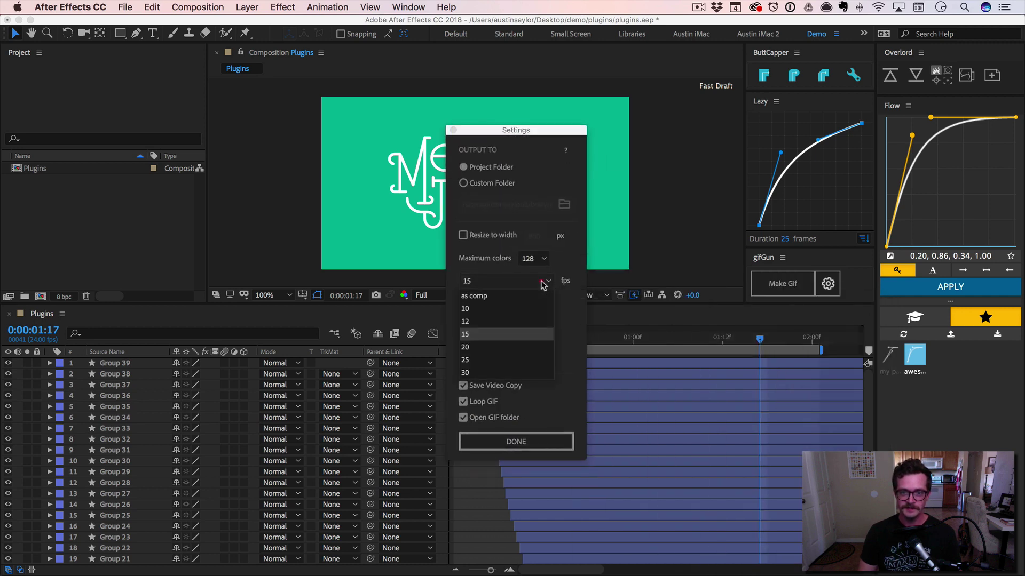
left_click(477, 296)
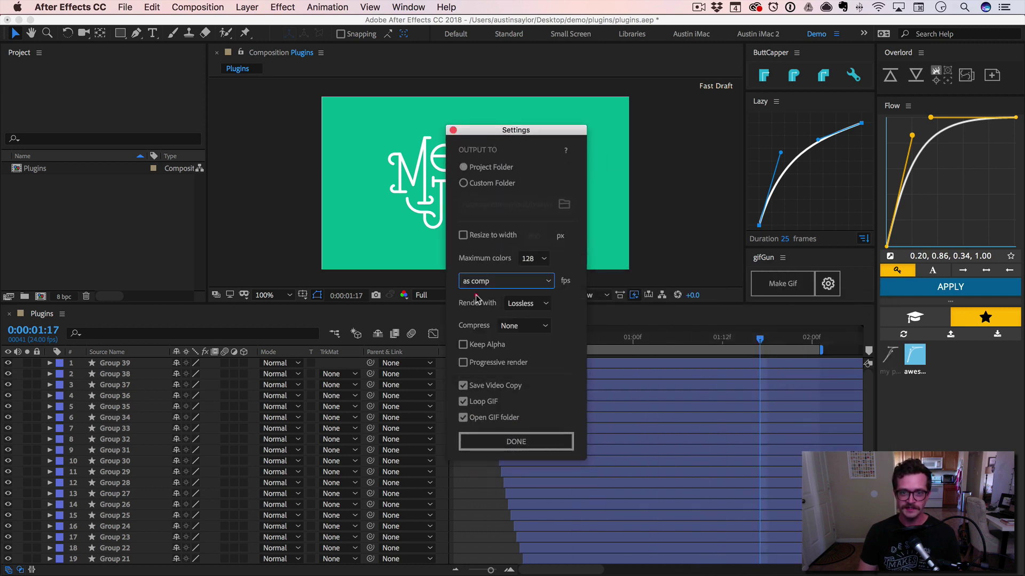
left_click(534, 258)
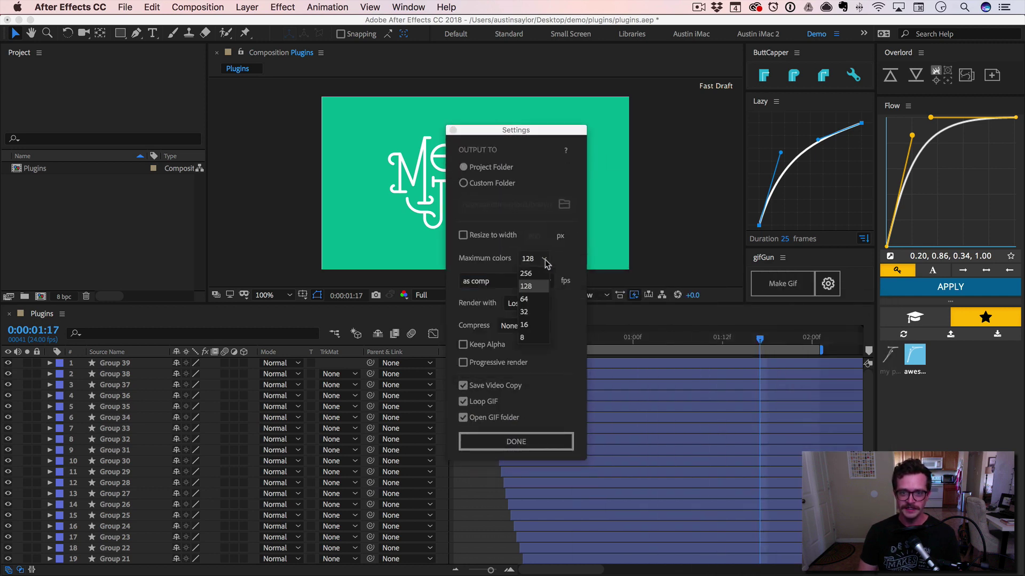
left_click(534, 313)
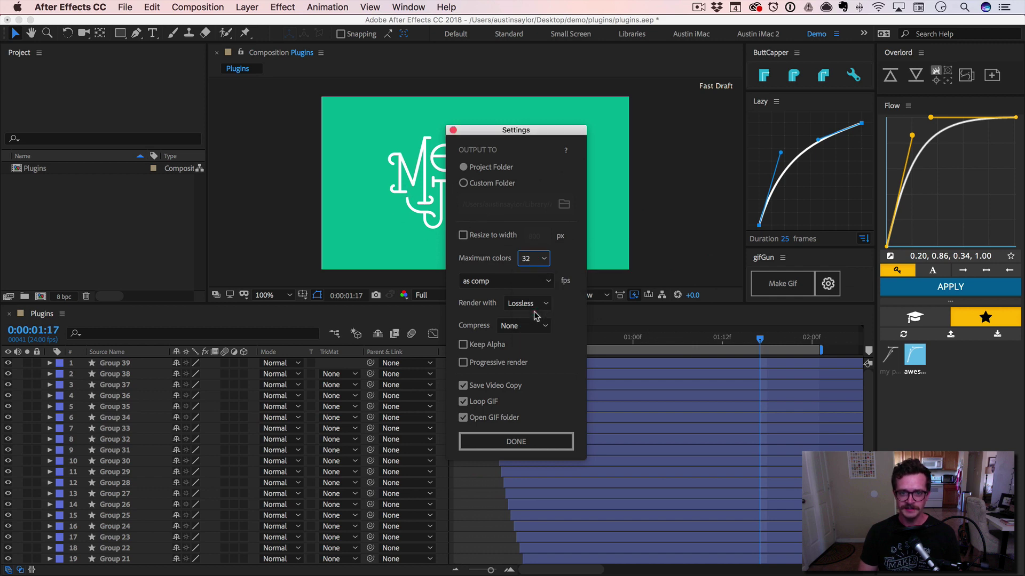
left_click(478, 389)
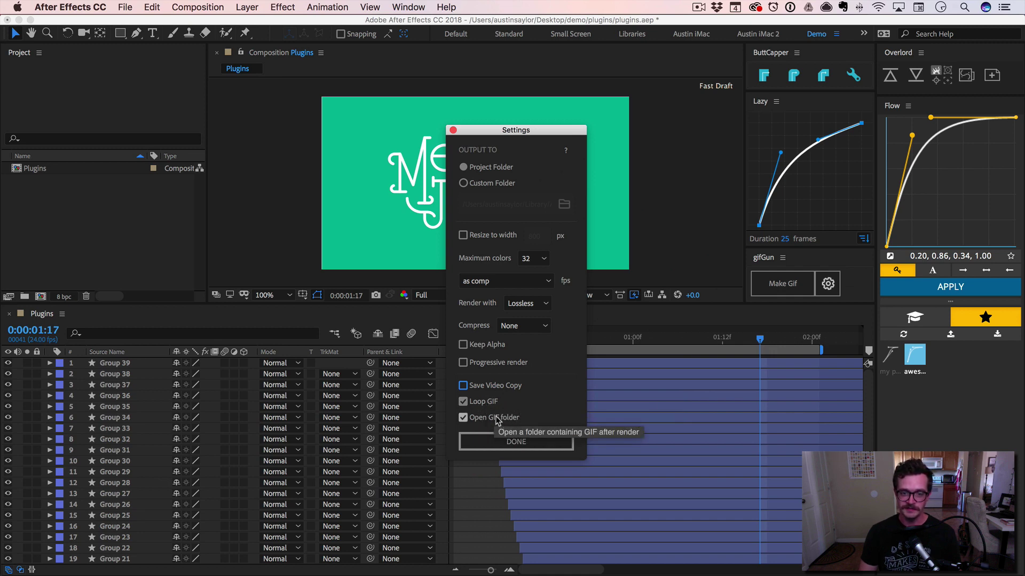
left_click(521, 443)
Step: Render the composition to Plugins.gif and preview the file in Quick Look
left_click(782, 284)
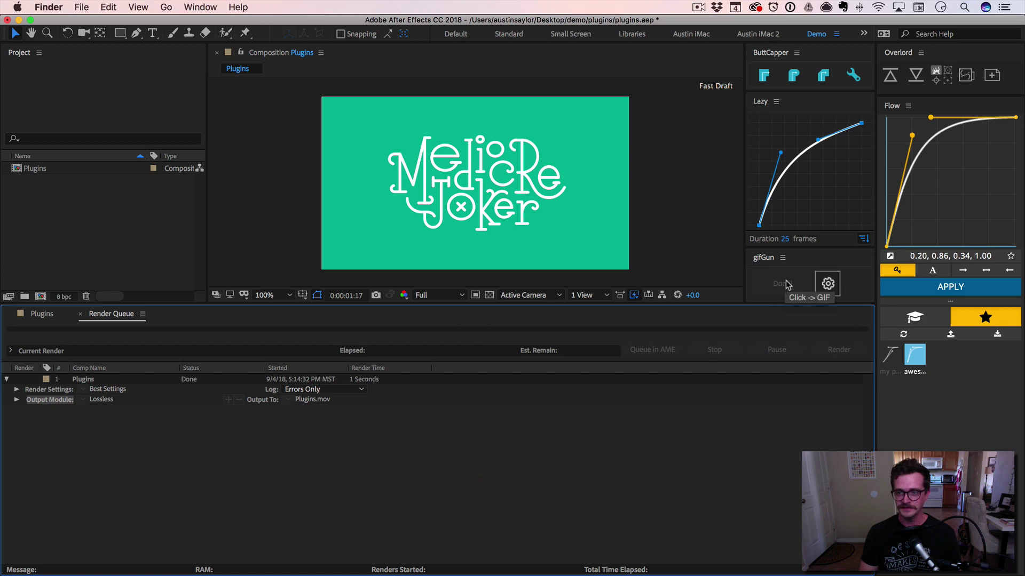
left_click(728, 72)
key("space")
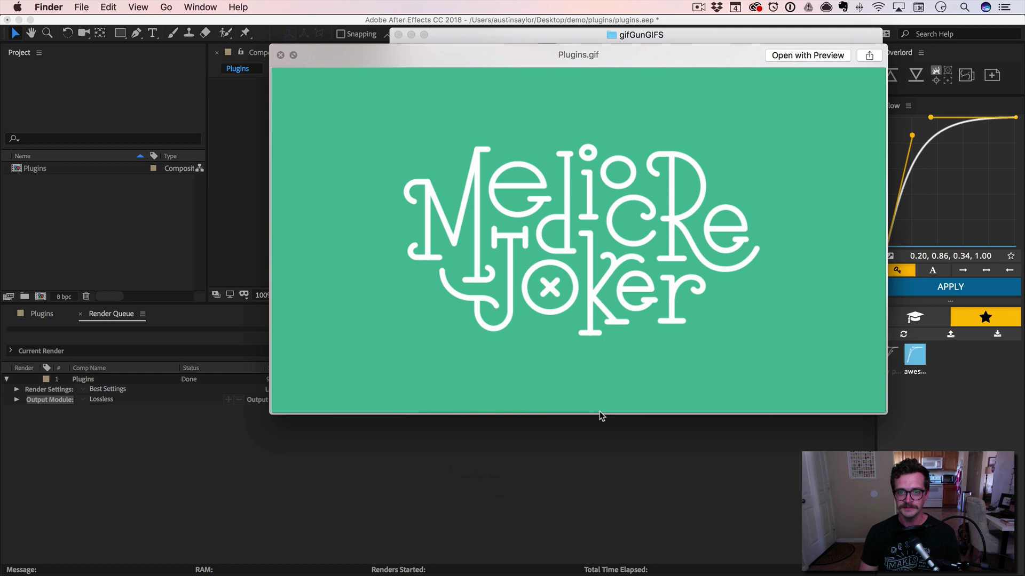
Step: Close the GIF preview and return to the Plugins composition timeline in After Effects
key("space")
left_click(587, 447)
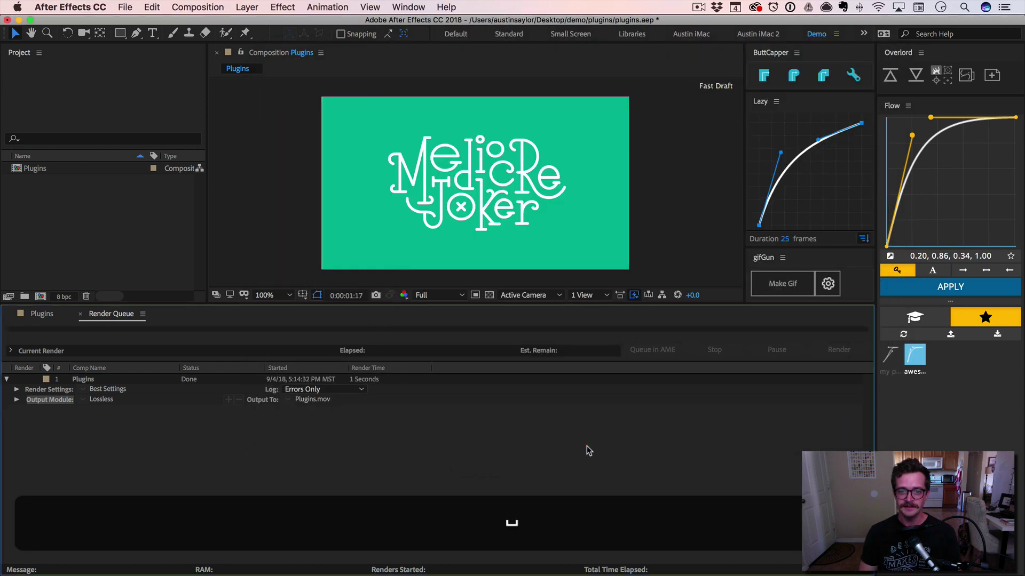
left_click(53, 315)
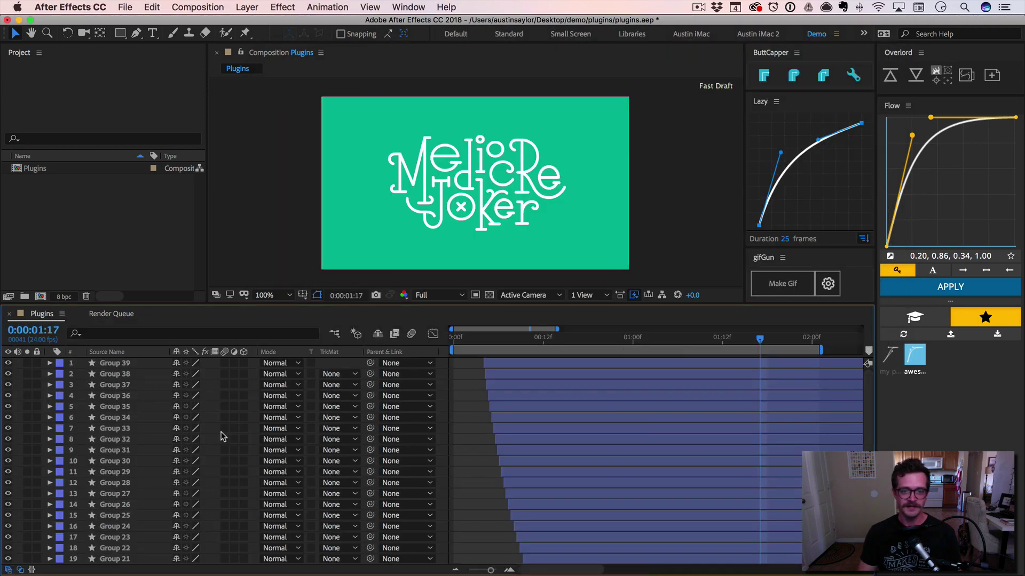